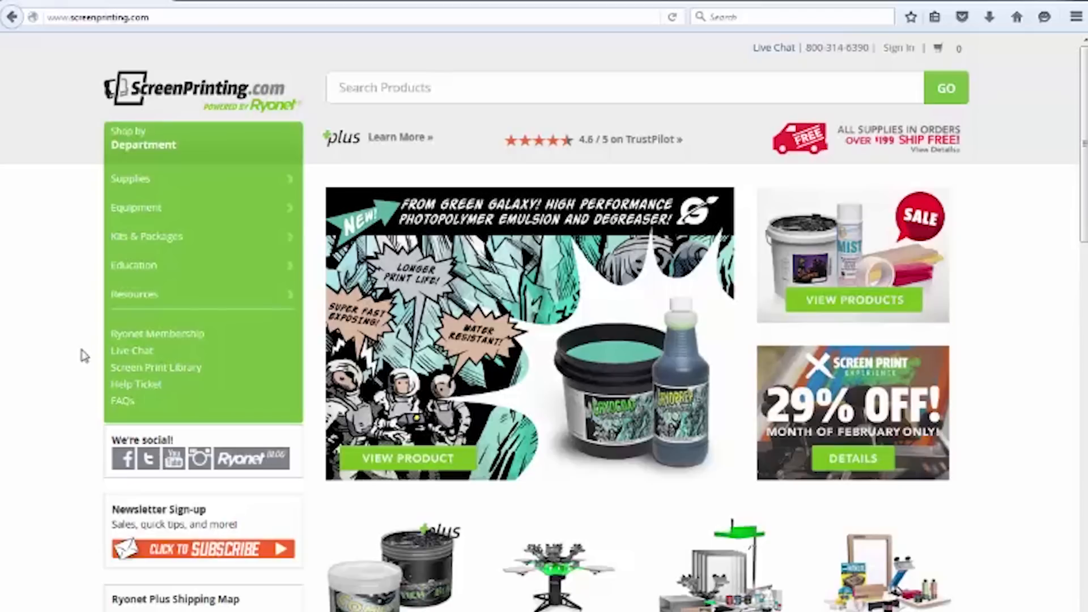
- Open the Screen Print Library from the ScreenPrinting.com home page and search it for "Epson Manual"
left_click(135, 370)
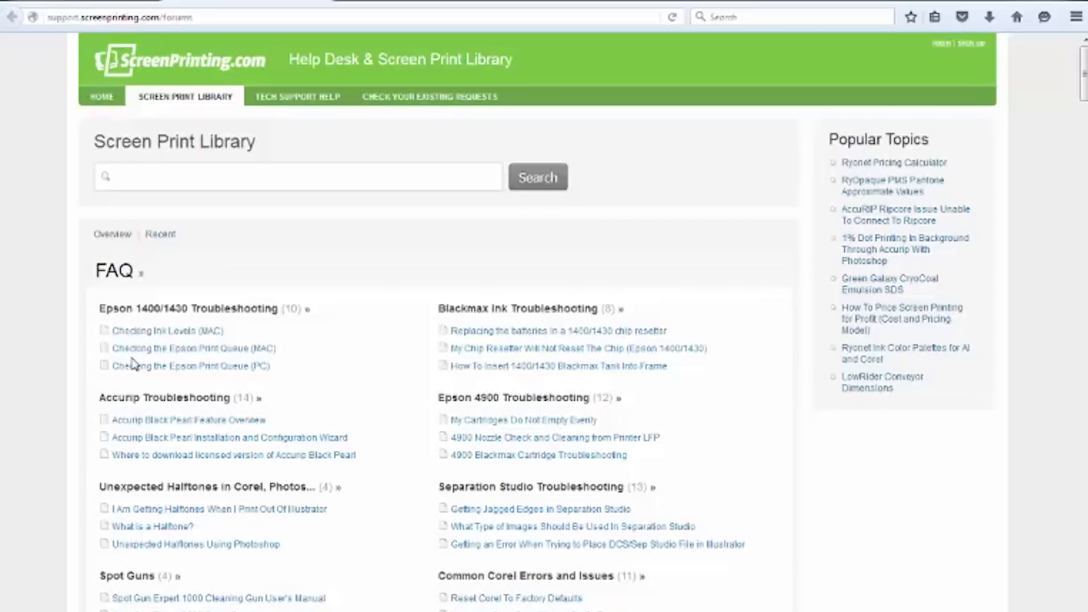
left_click(300, 177)
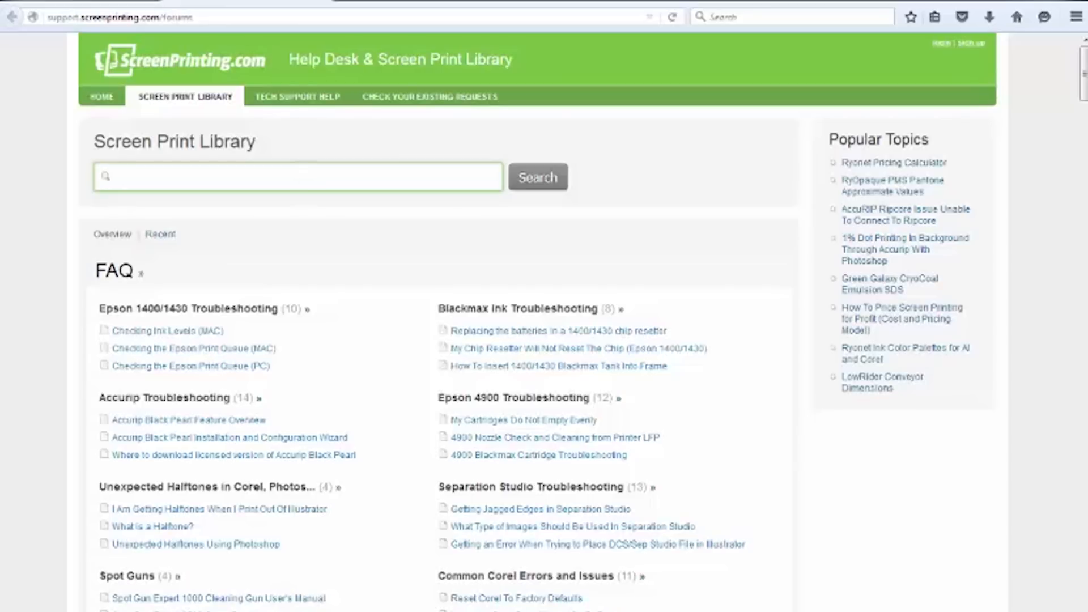
left_click(90, 1)
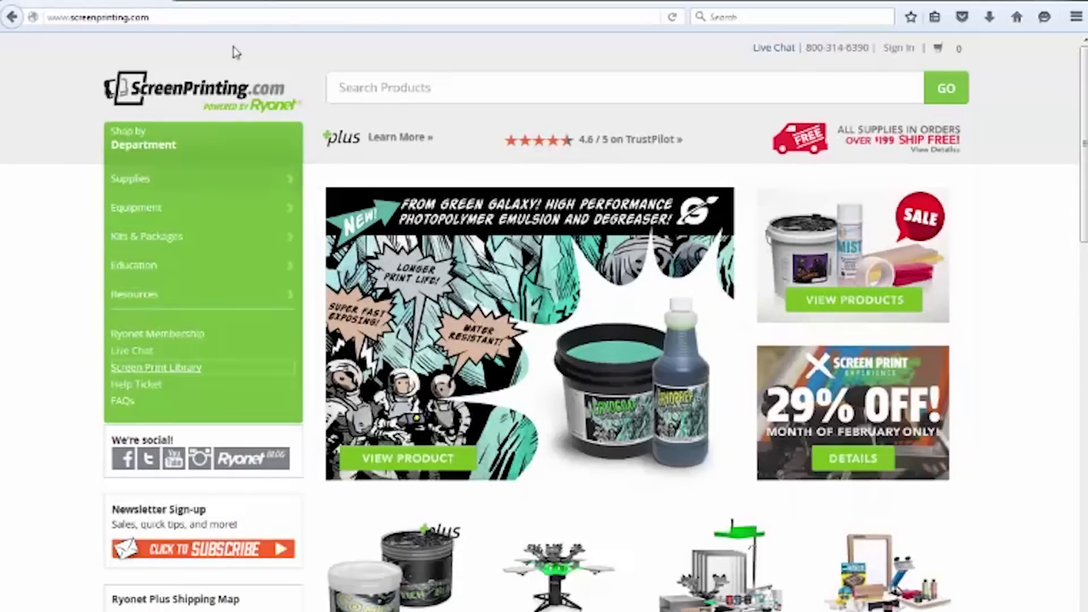
left_click(255, 1)
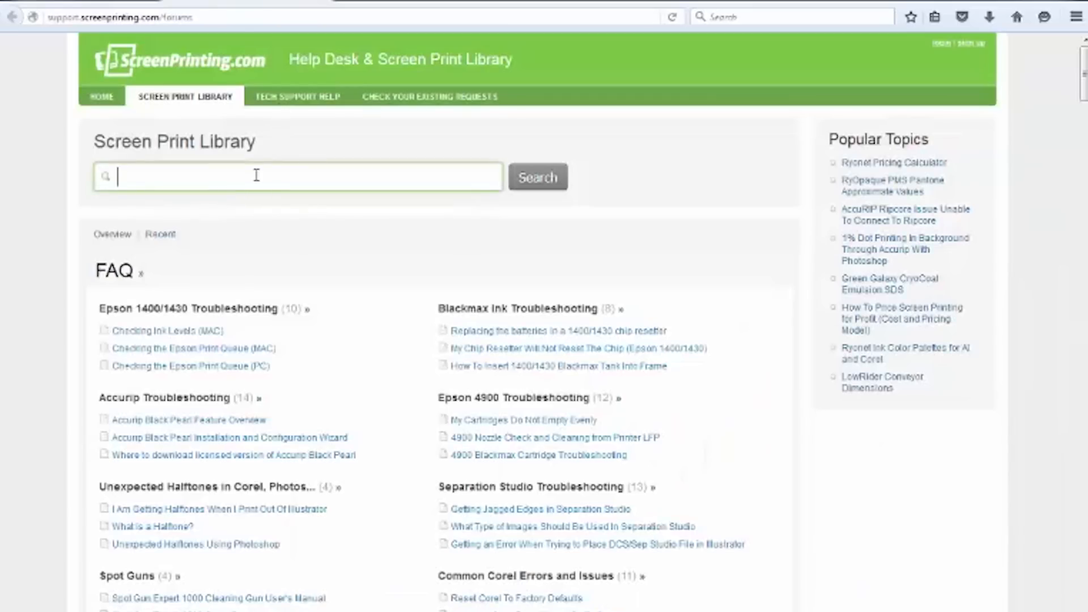
type("Epson Manual\\")
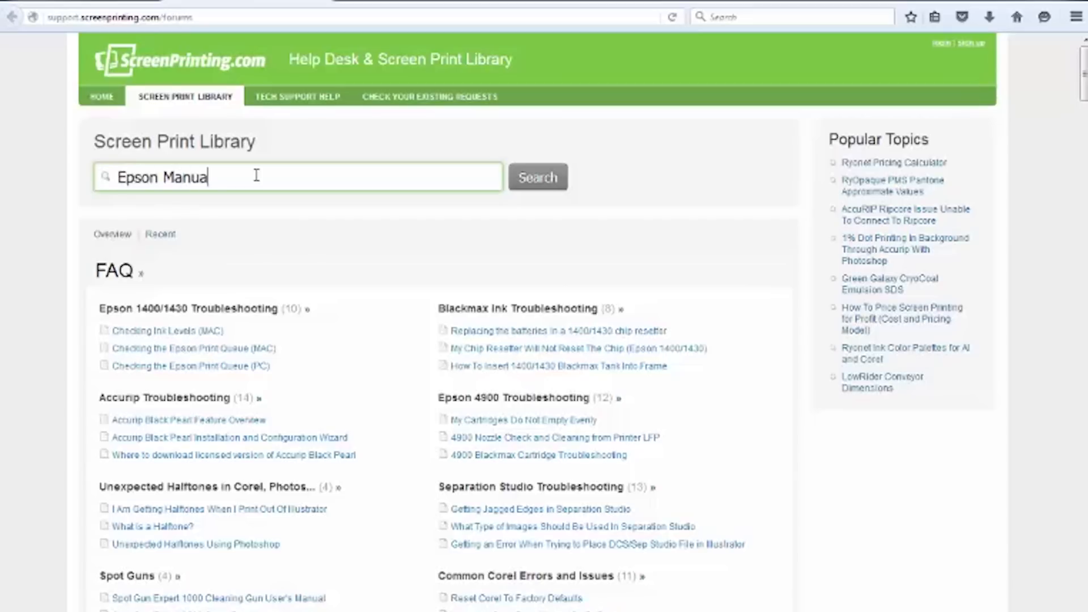
key("BackSpace")
key("Return")
scroll(287, 318, "down", 3)
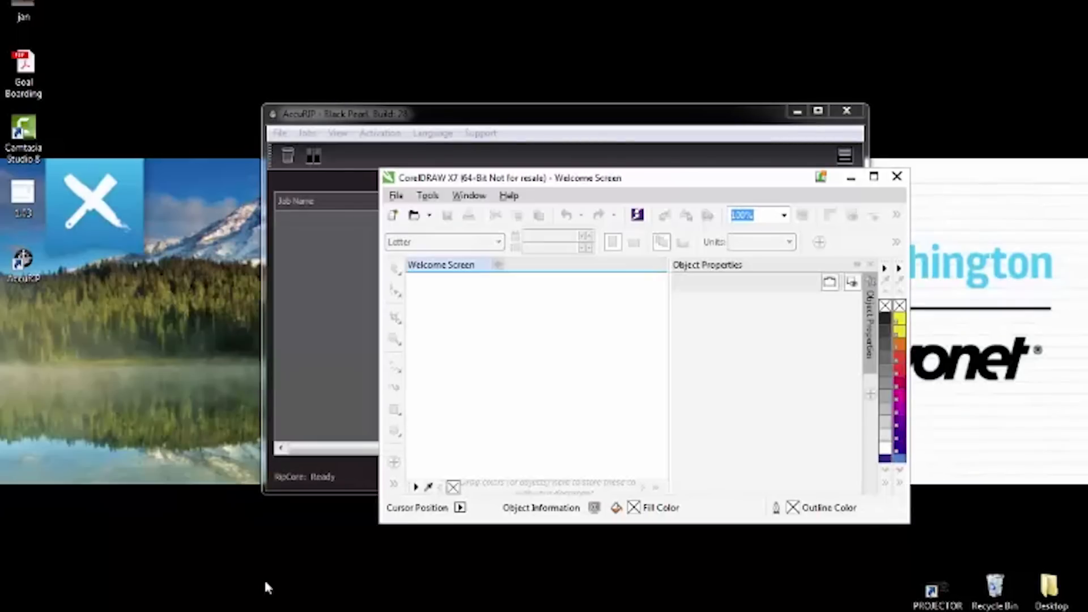
- In a new CorelDRAW document, draw a rectangle about 3.8 by 2.5 inches with PANTONE Rubine Red C fill and outline
left_click(873, 177)
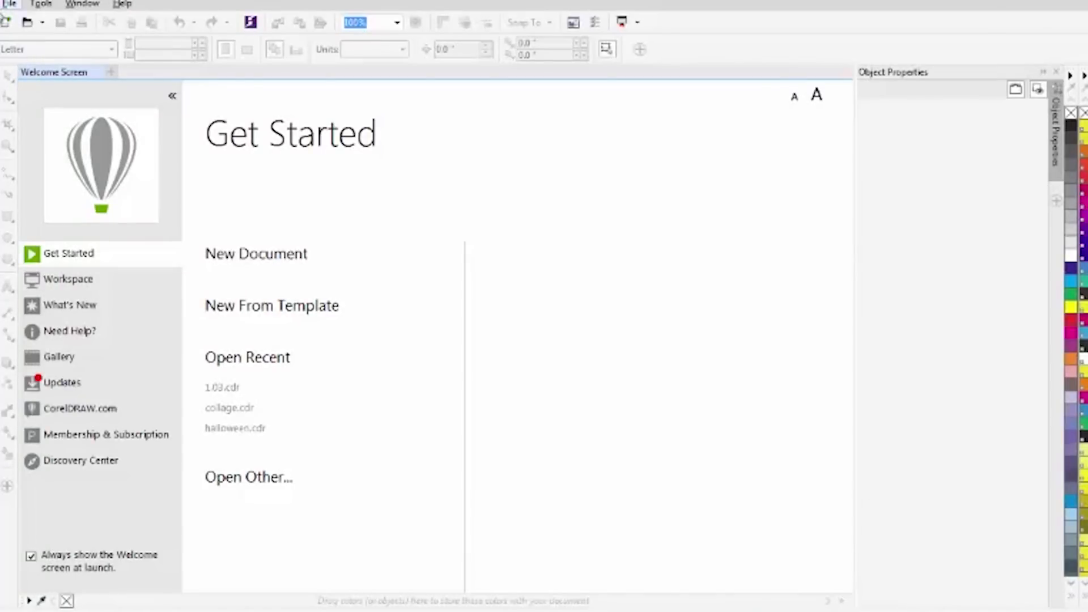
left_click(7, 25)
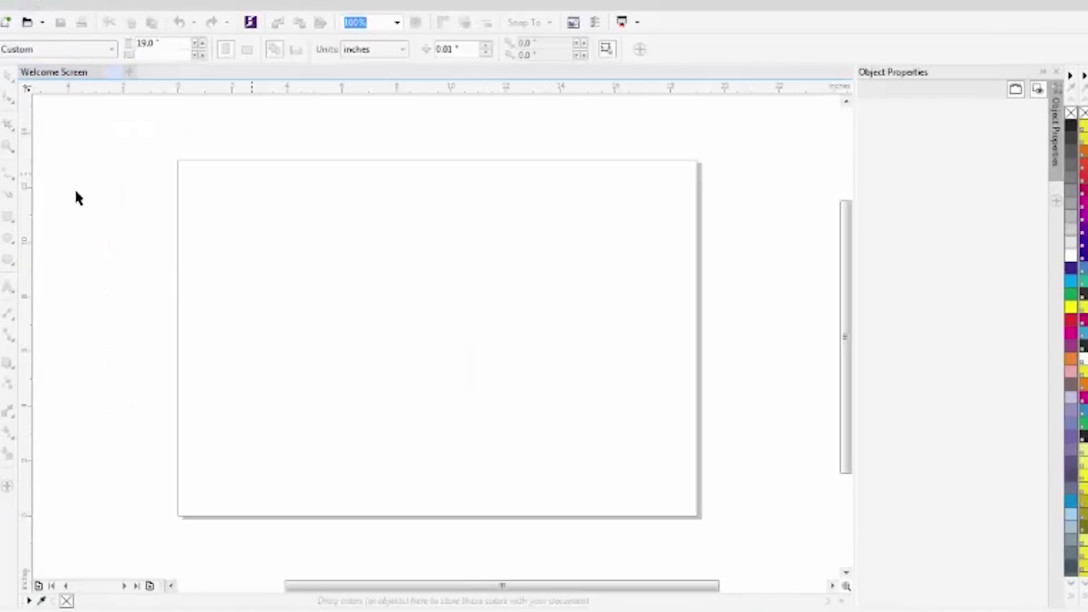
left_click(9, 216)
left_click_drag(312, 230, 418, 300)
left_click(1082, 195)
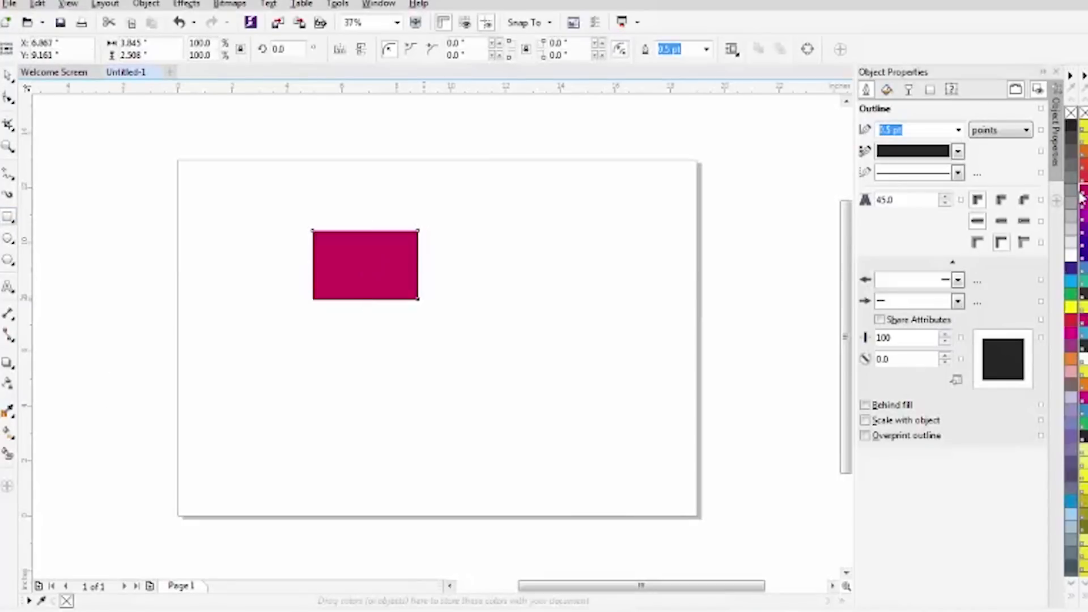
right_click(1082, 196)
- Open the print settings for the document and choose AccuRIP to Epson 1430 as the printer
left_click(9, 3)
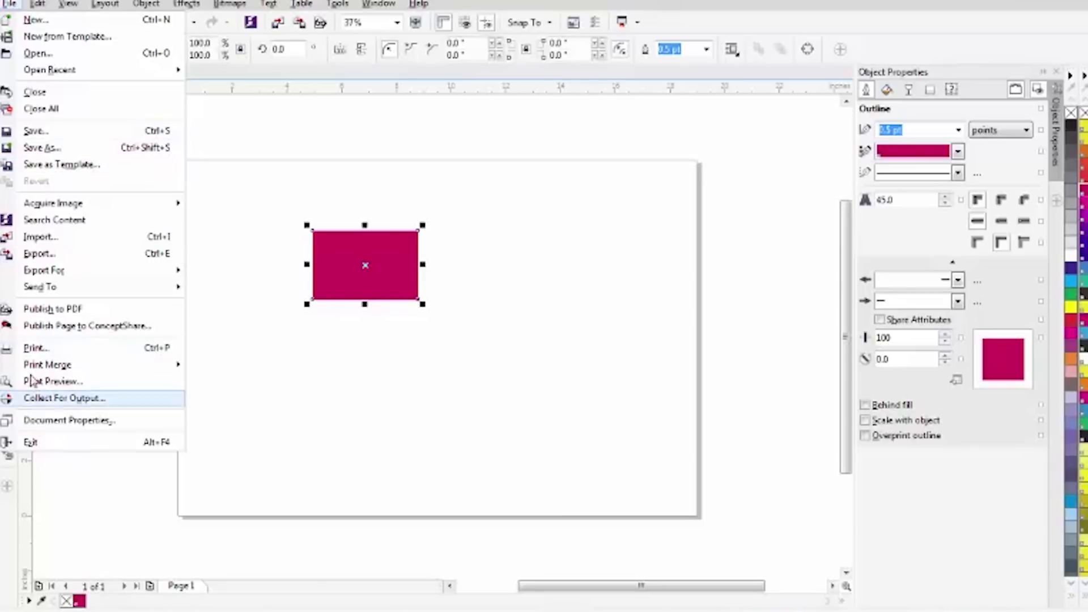
left_click(35, 348)
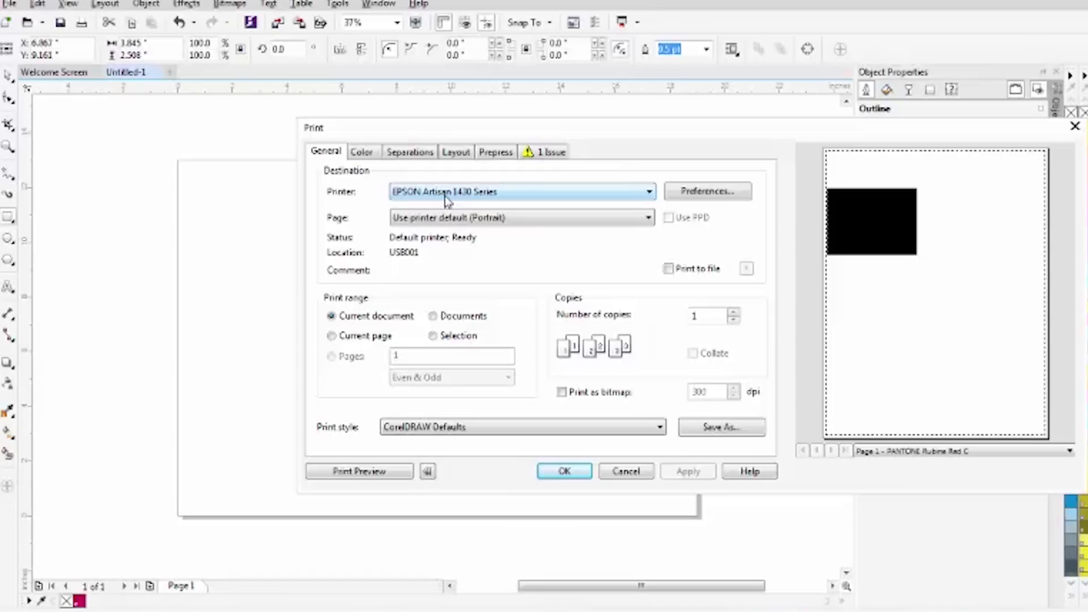
left_click(447, 195)
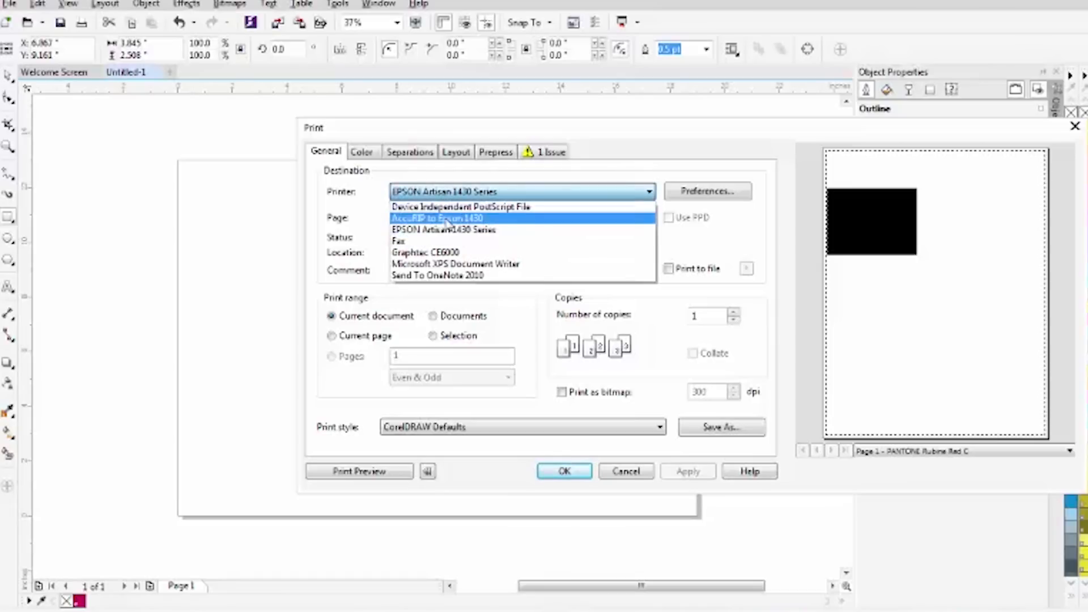
left_click(447, 220)
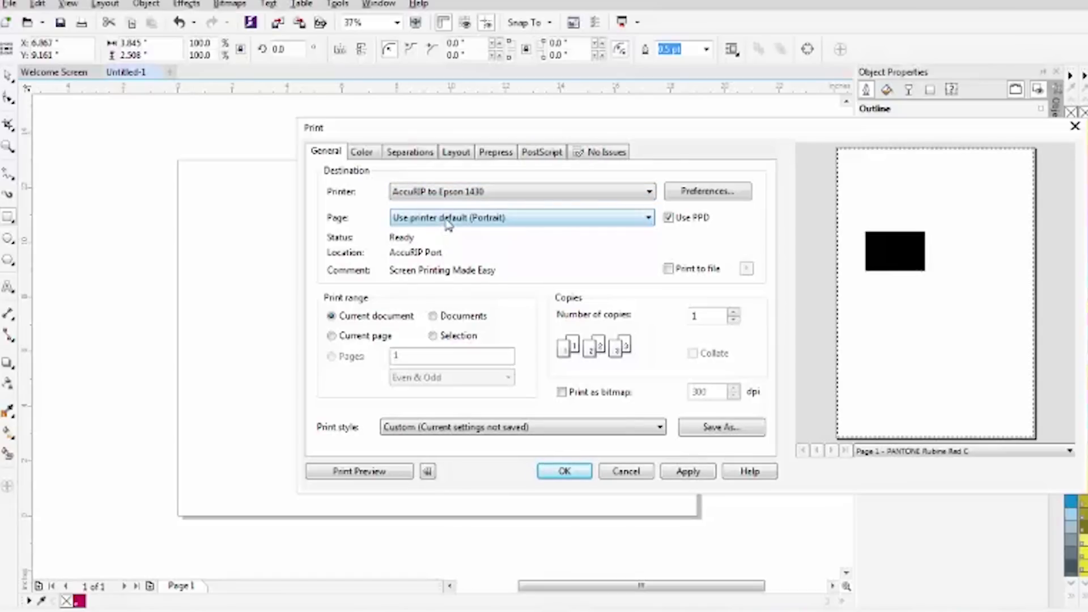
left_click_drag(691, 147, 583, 162)
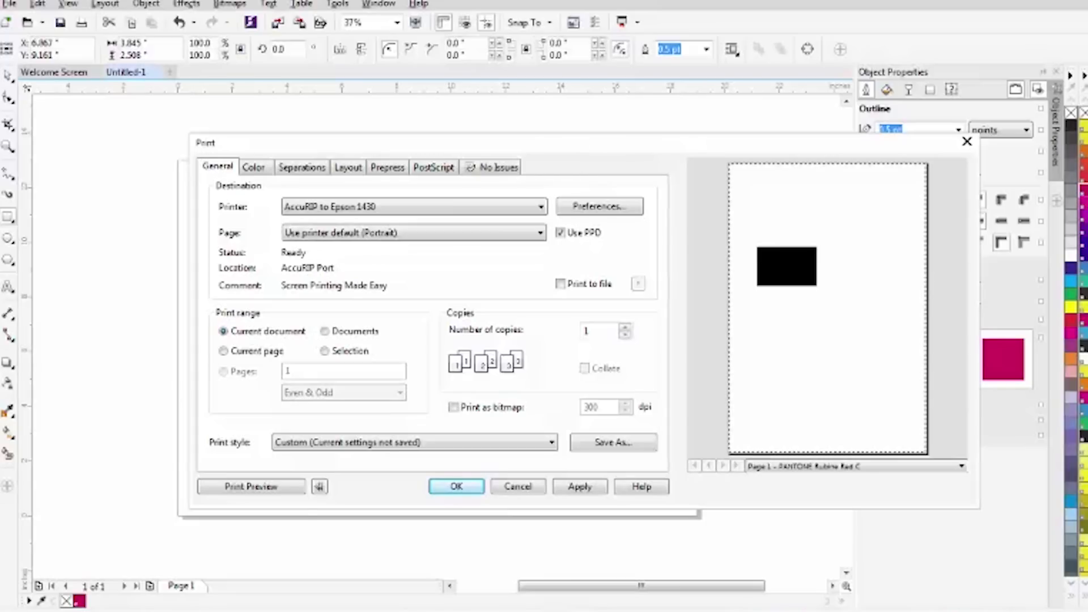
- Open the EPSON Artisan 1430 Series printing preferences from Windows Devices and Printers and review the available paper types
left_click(16, 609)
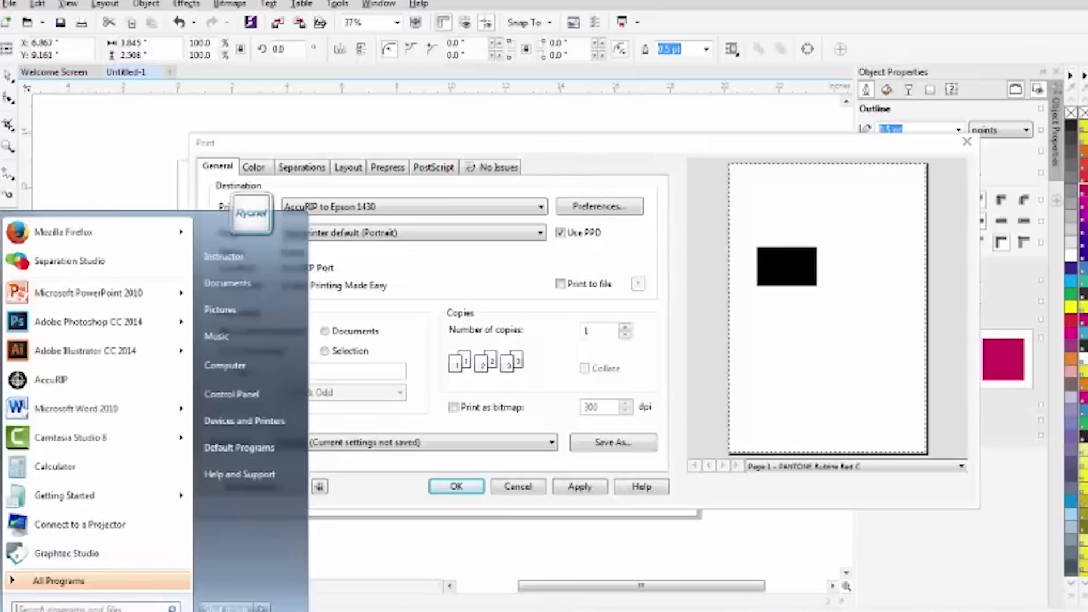
left_click(227, 420)
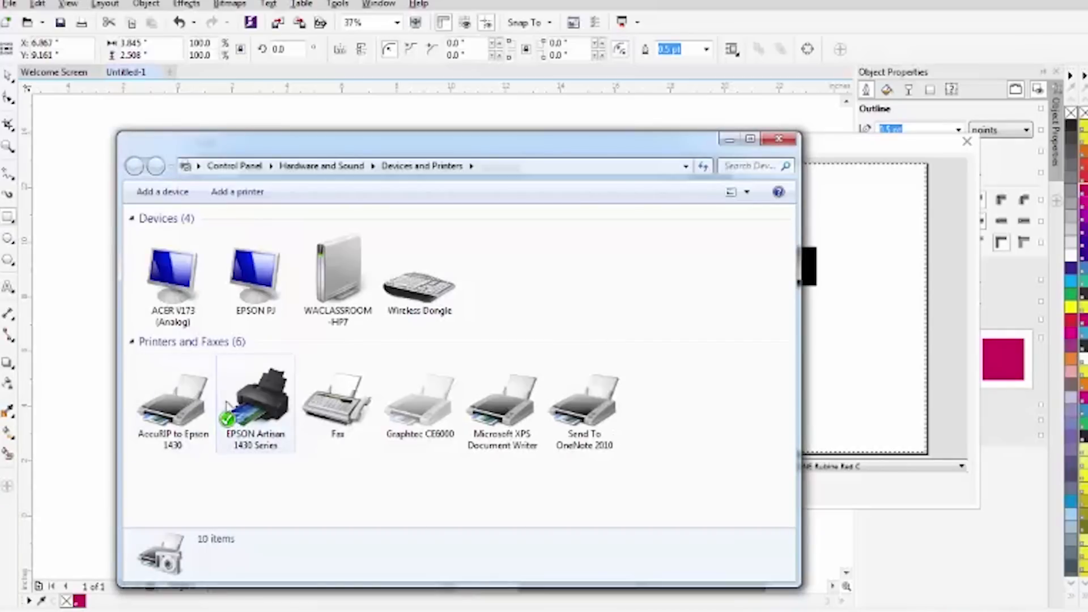
right_click(278, 402)
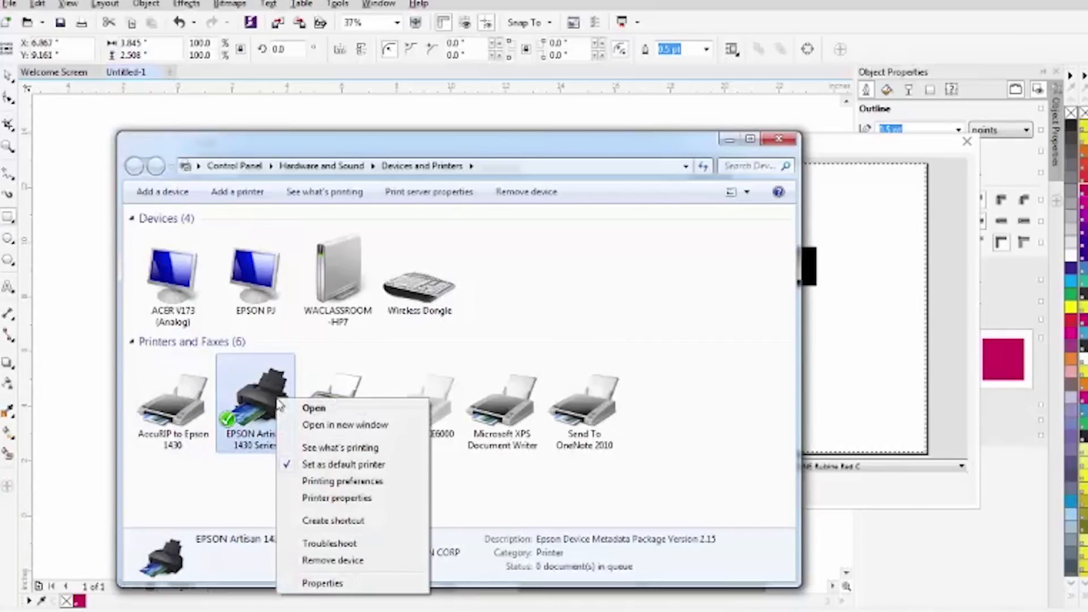
left_click(343, 482)
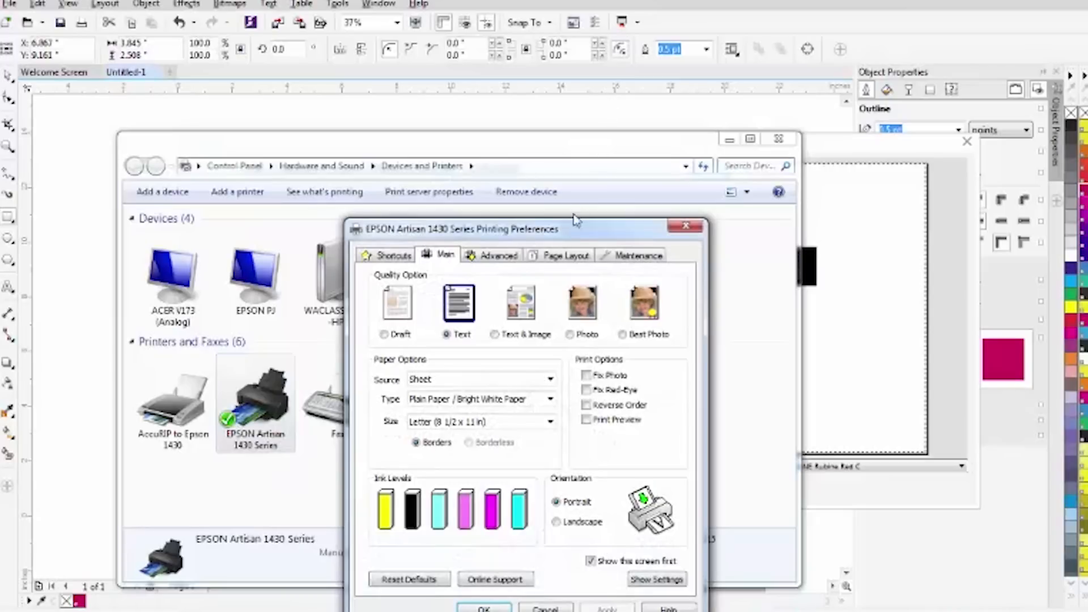
left_click_drag(573, 219, 584, 165)
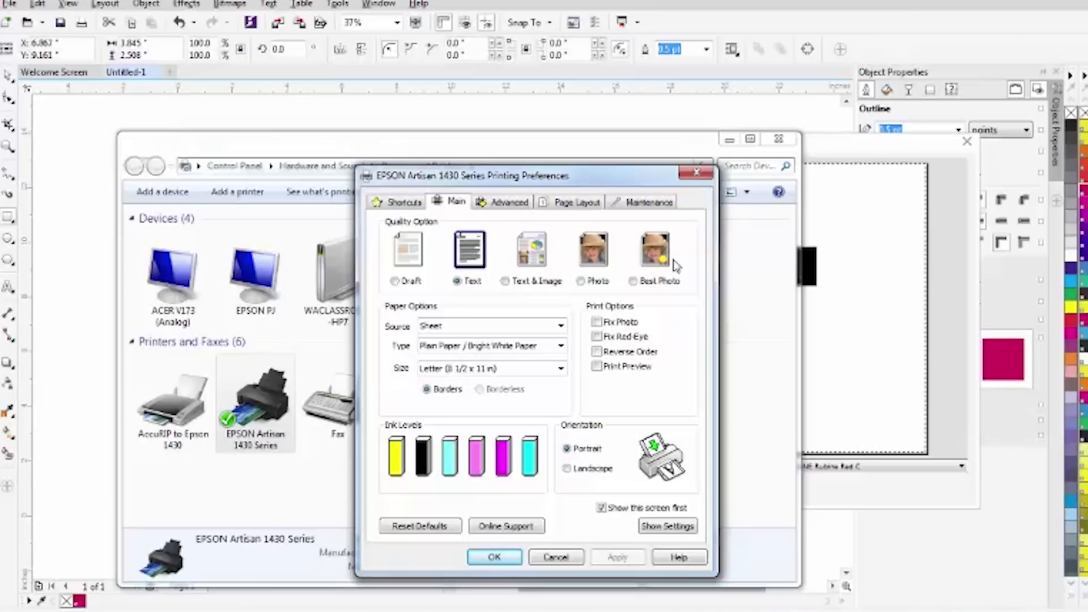
left_click(505, 347)
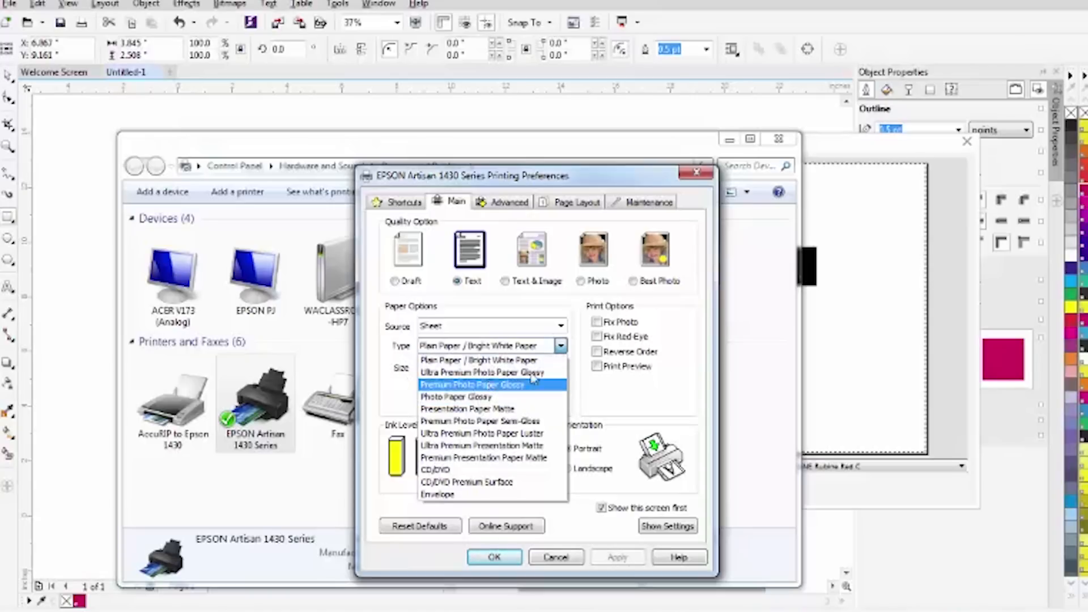
left_click(697, 390)
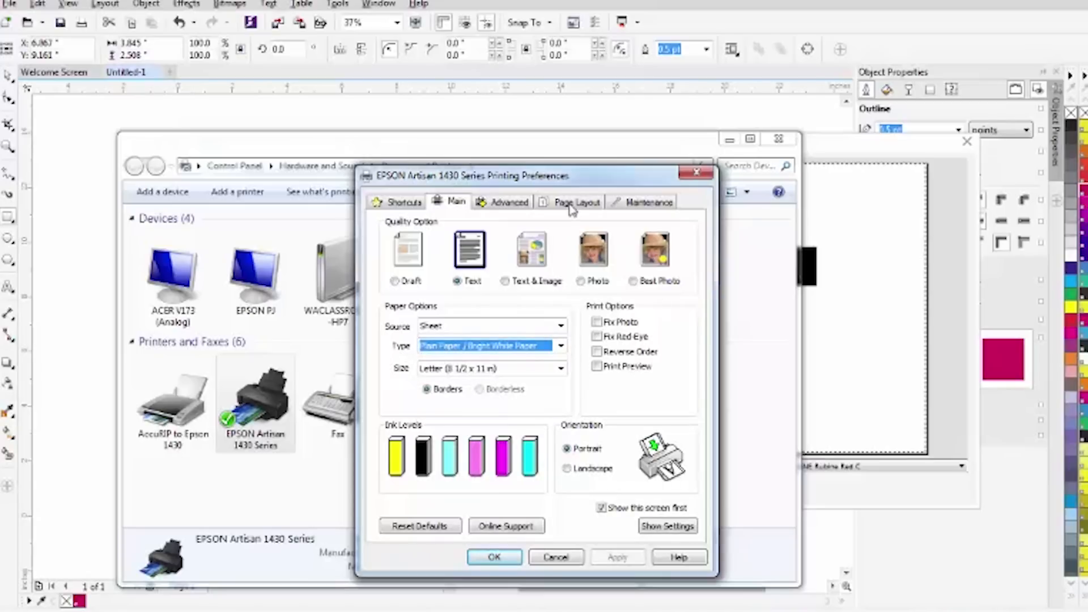
- Examine the Artisan 1430's advanced printing options, trying High Speed off and on, and close the preferences
left_click(503, 206)
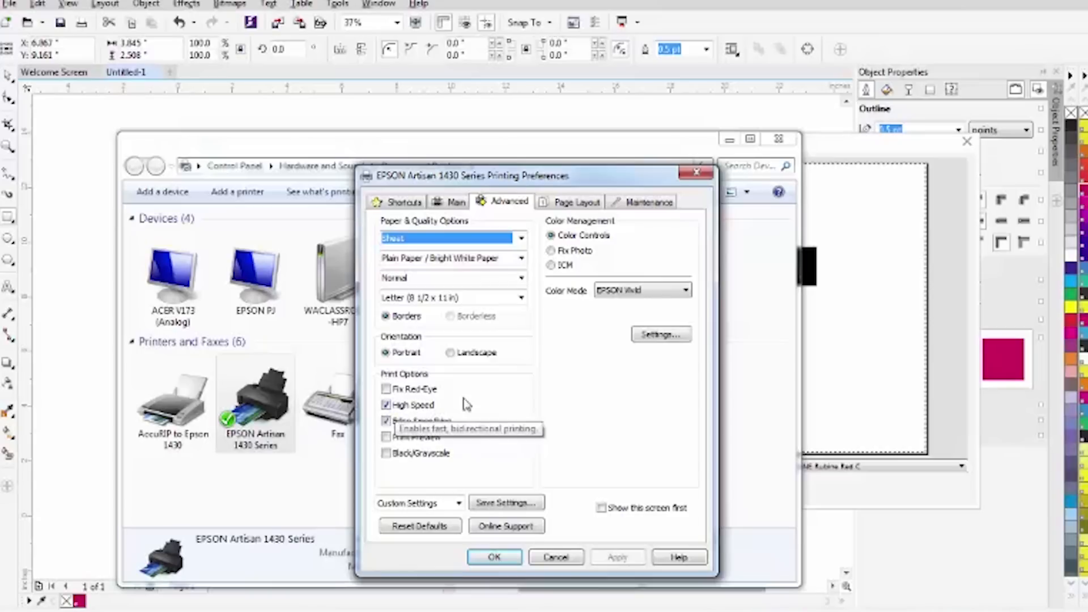
left_click(386, 405)
left_click(386, 405)
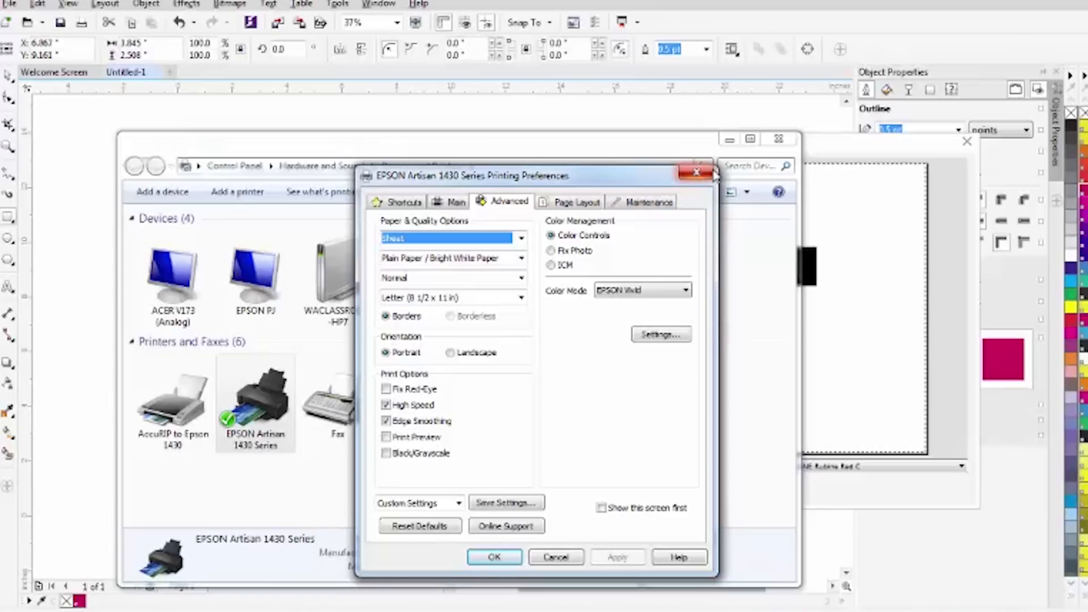
left_click(696, 172)
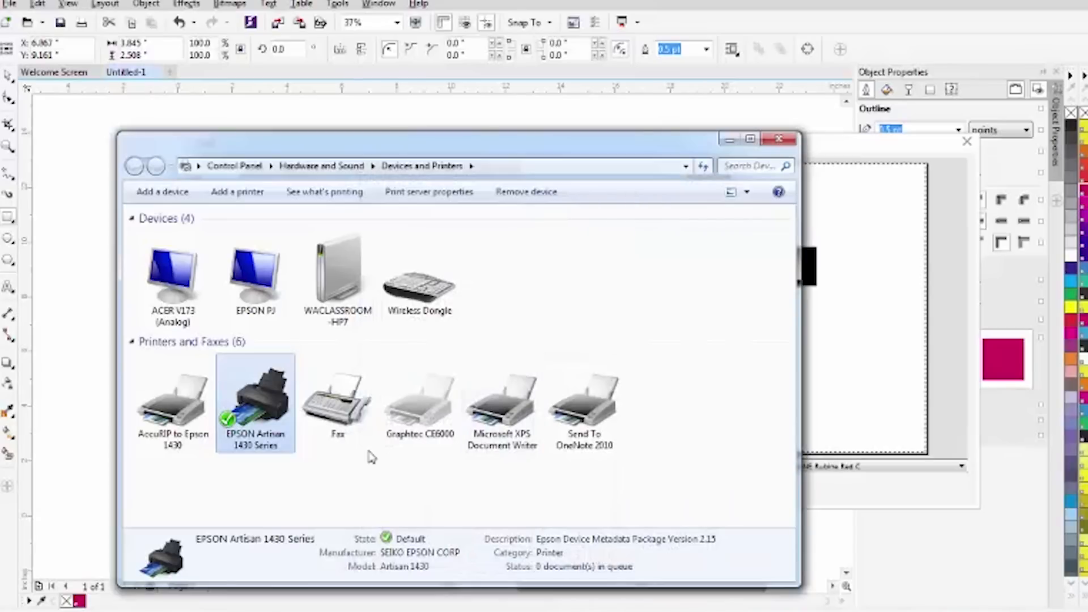
- Set AccuRIP to Epson 1430 as the default printer
right_click(176, 433)
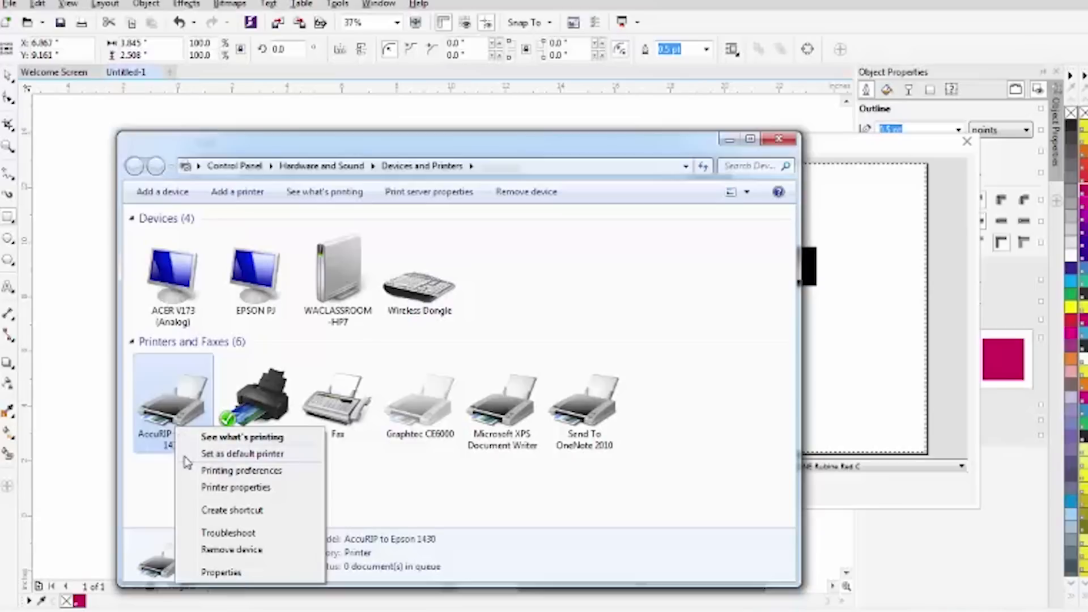
left_click(204, 455)
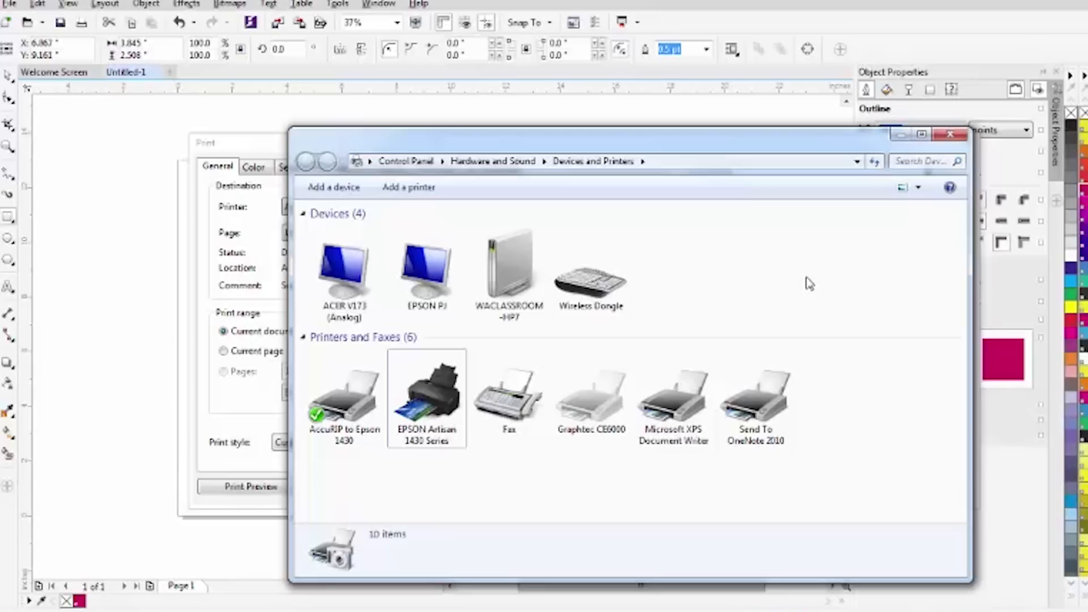
- Reopen the printing preferences of the EPSON Artisan 1430 Series and examine its main and advanced settings
left_click(451, 400)
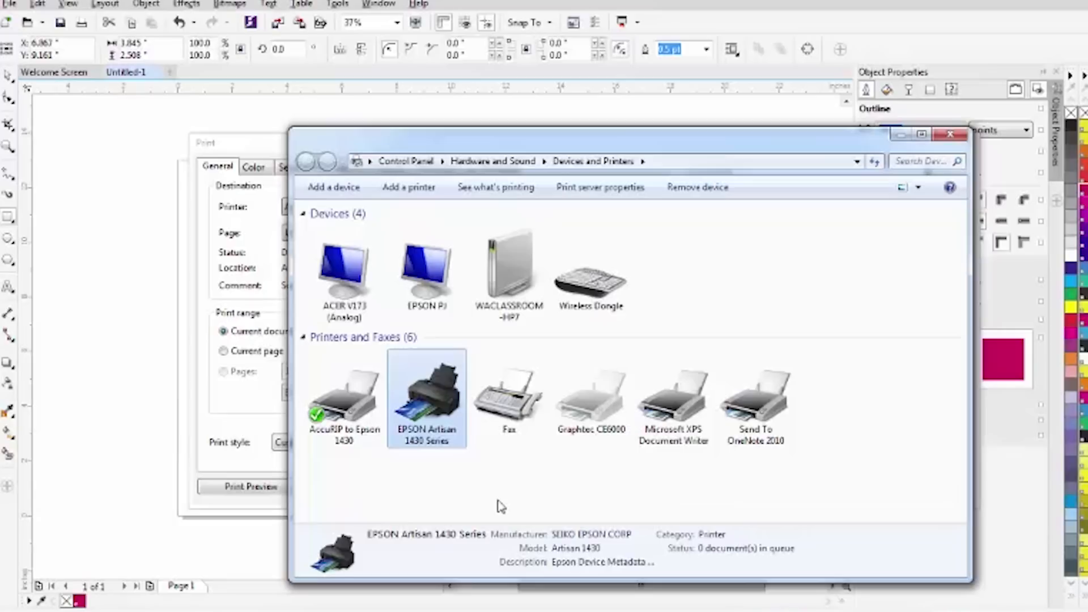
right_click(425, 404)
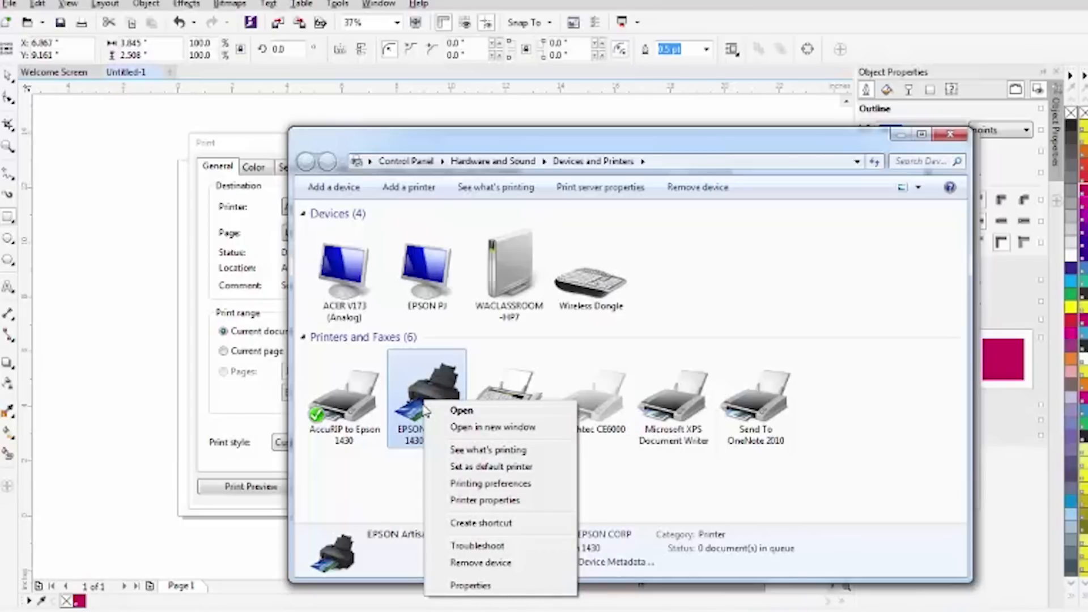
left_click(457, 485)
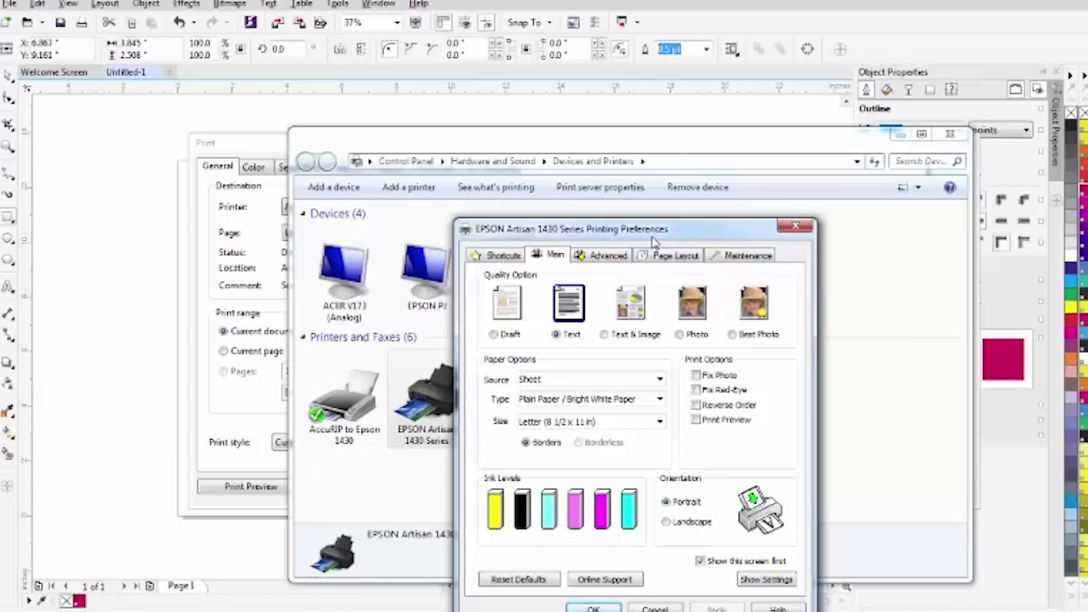
left_click_drag(663, 230, 617, 126)
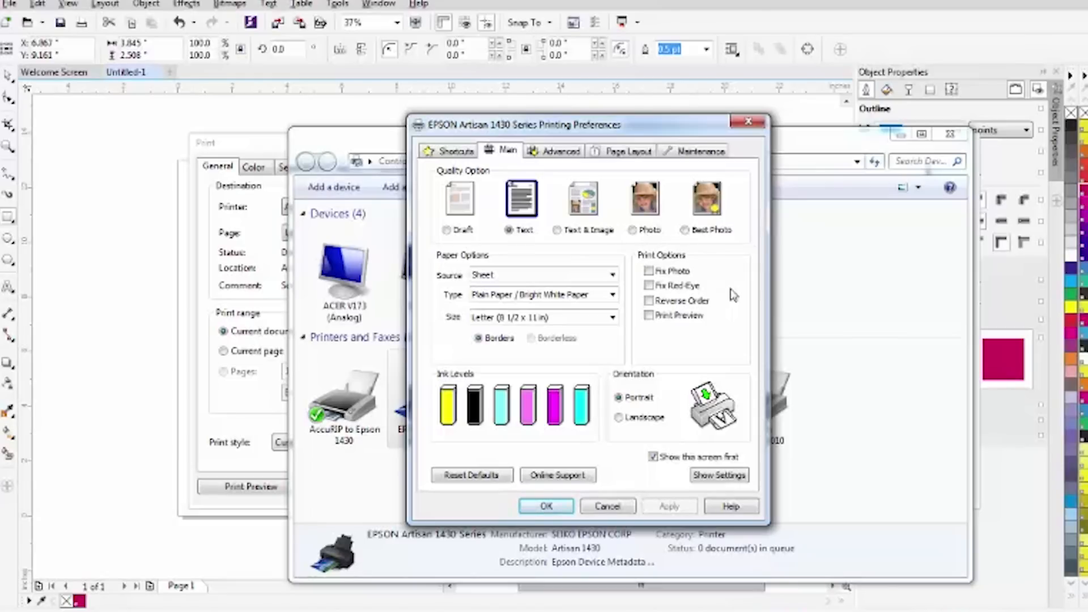
left_click(574, 153)
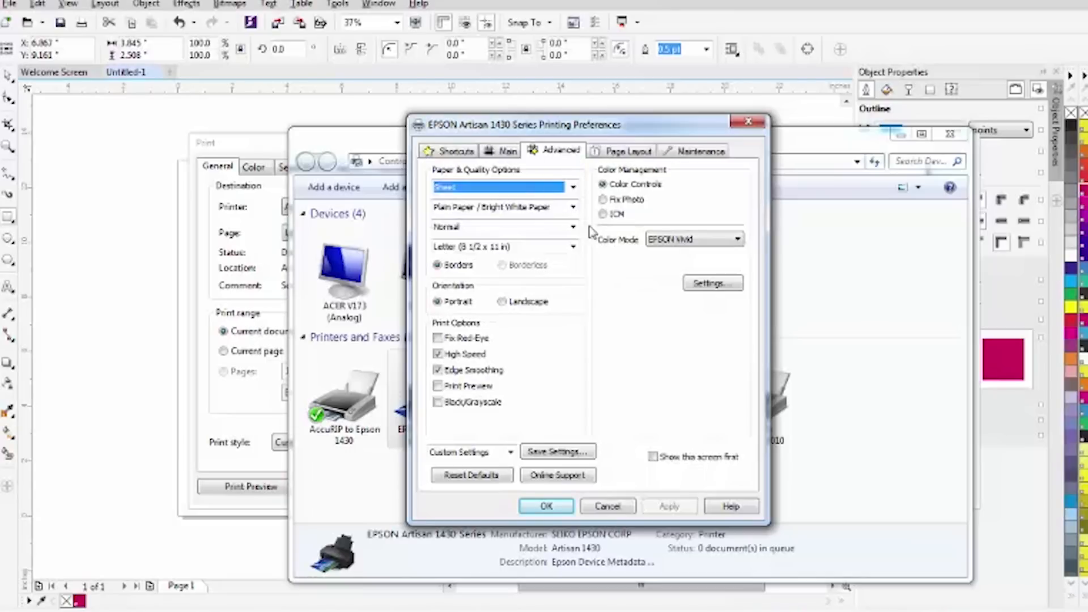
- Print a nozzle check pattern with the Artisan 1430's maintenance utilities and move the comparison window aside
left_click(685, 161)
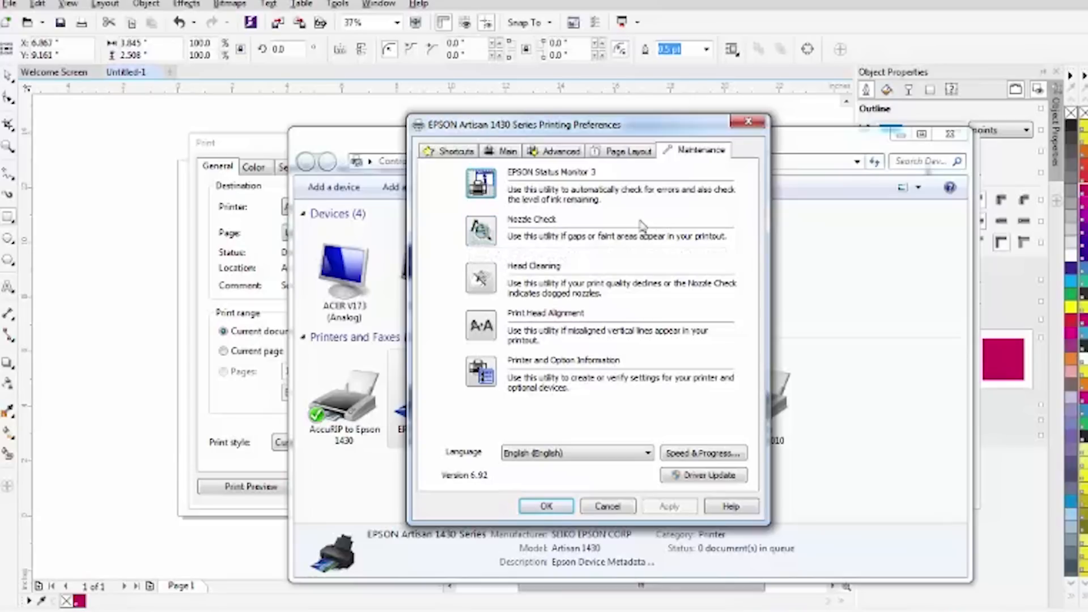
left_click(482, 230)
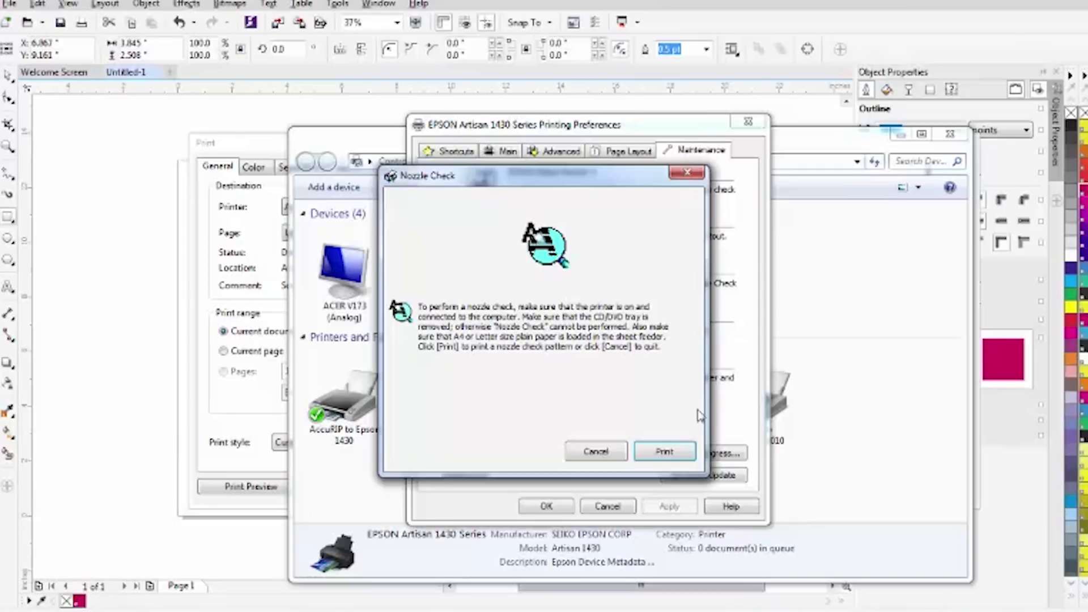
left_click(669, 452)
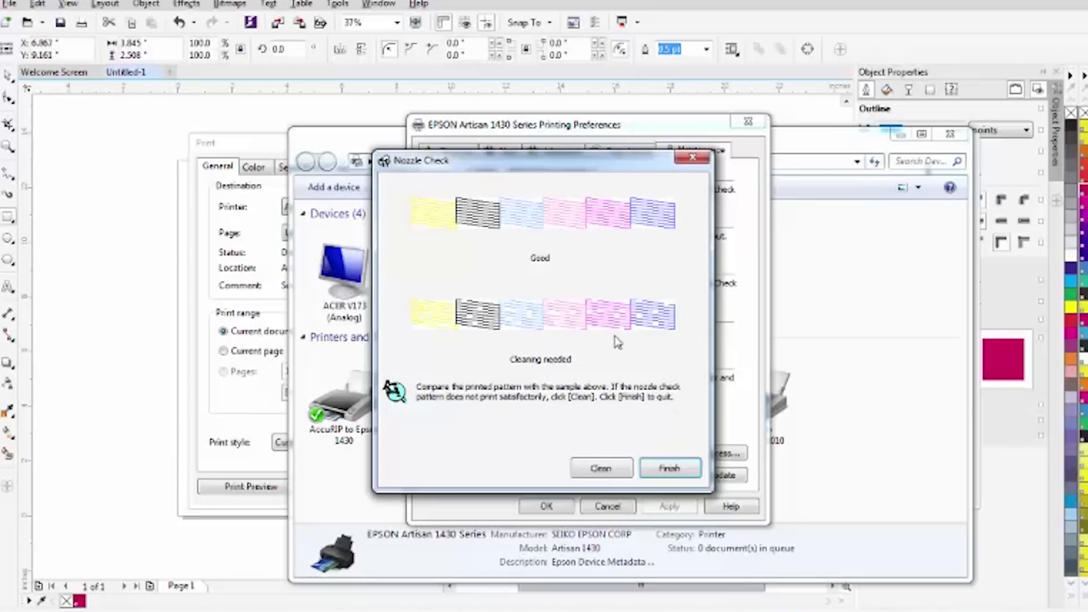
left_click_drag(610, 164, 352, 213)
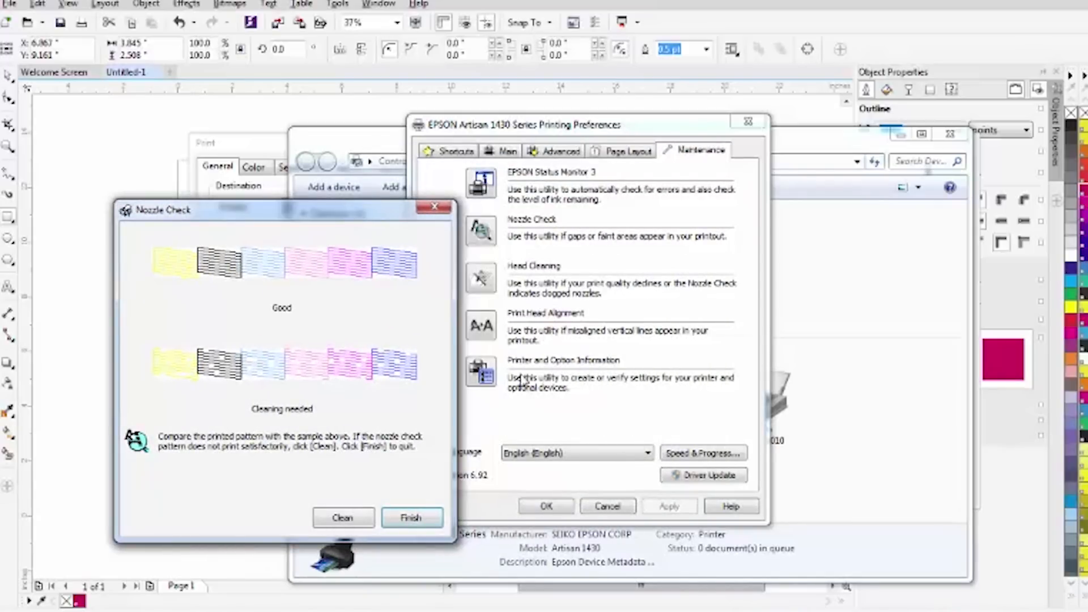
- Bring Devices and Printers to the front, check the commands available for the EPSON Artisan 1430 Series, and minimize the window
left_click(823, 146)
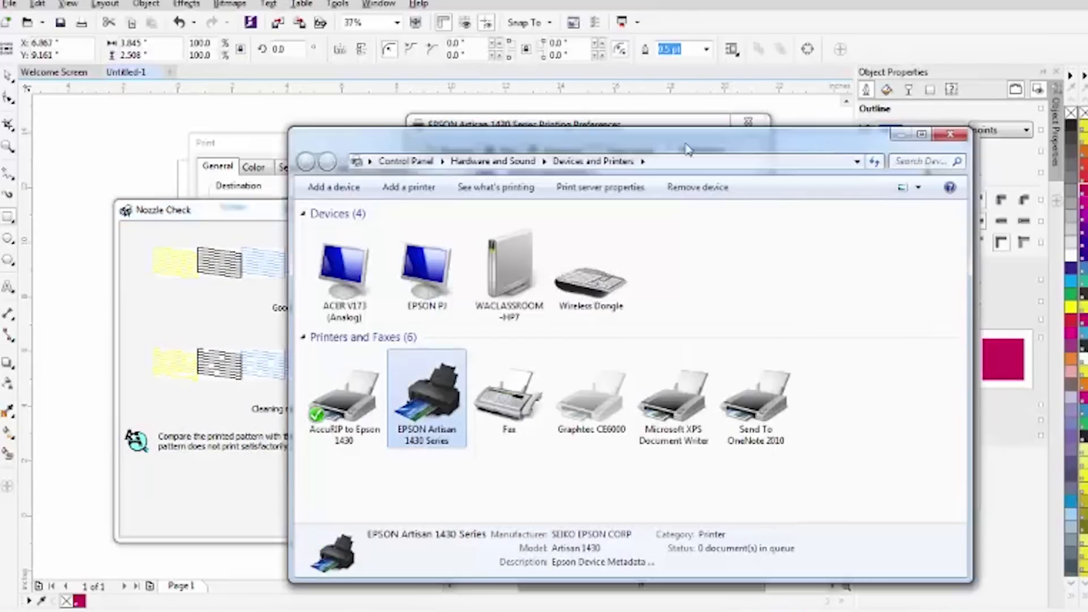
right_click(422, 405)
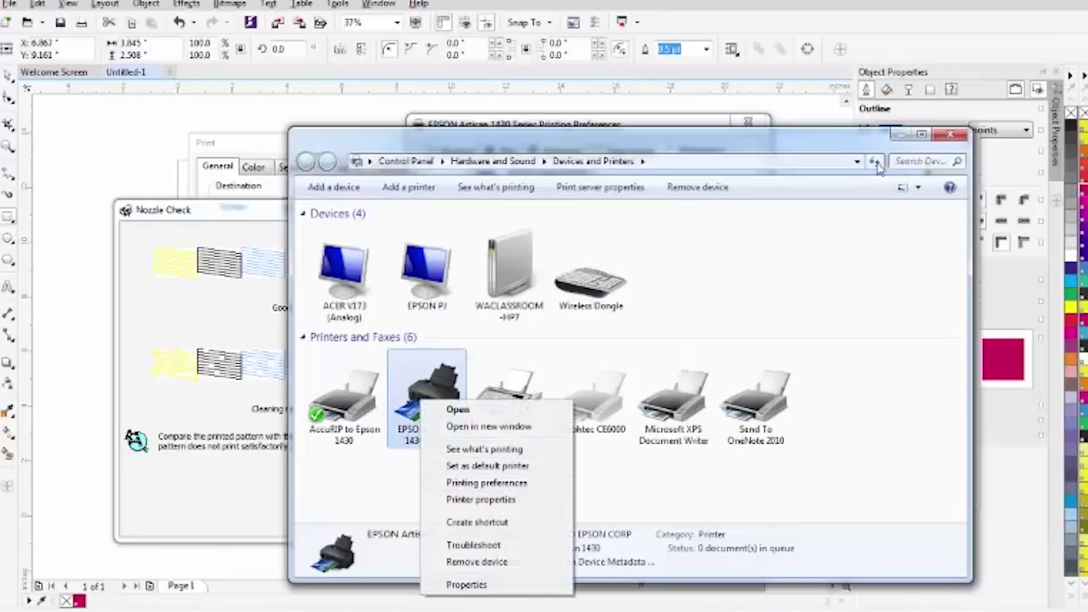
left_click(831, 241)
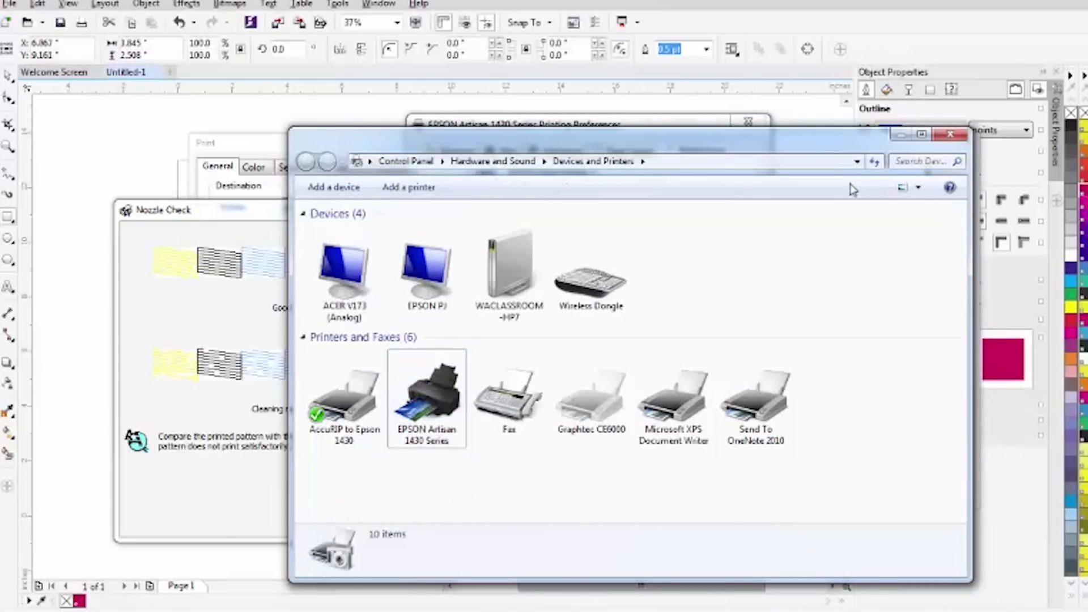
left_click(901, 135)
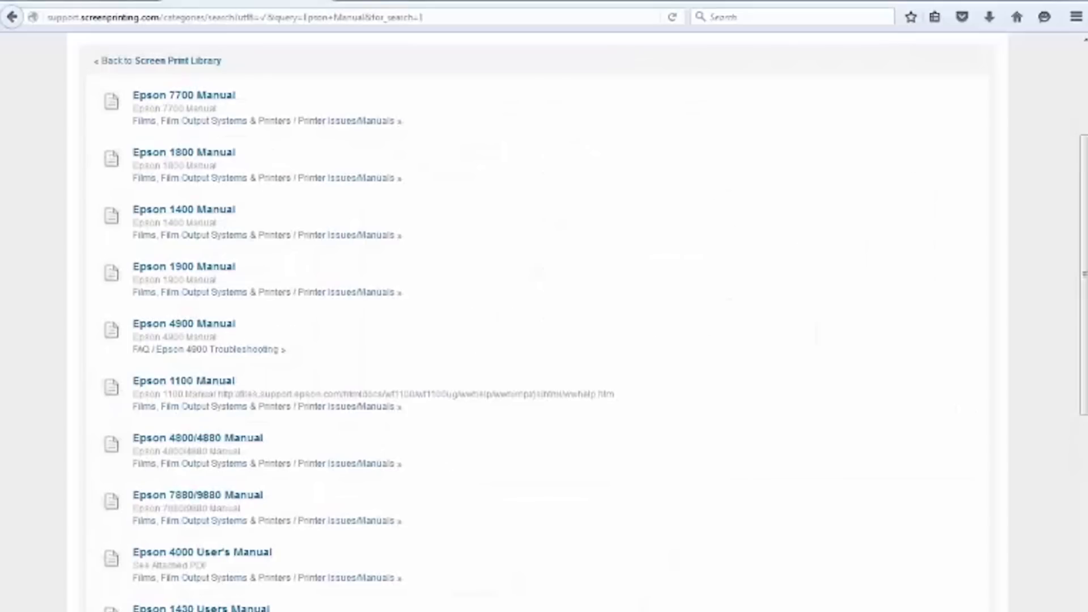
- Search the ScreenPrinting.com Screen Print Library in the browser for "manual cleaning" and open the article Manually Cleaning Epson Printers
scroll(289, 97, "up", 3)
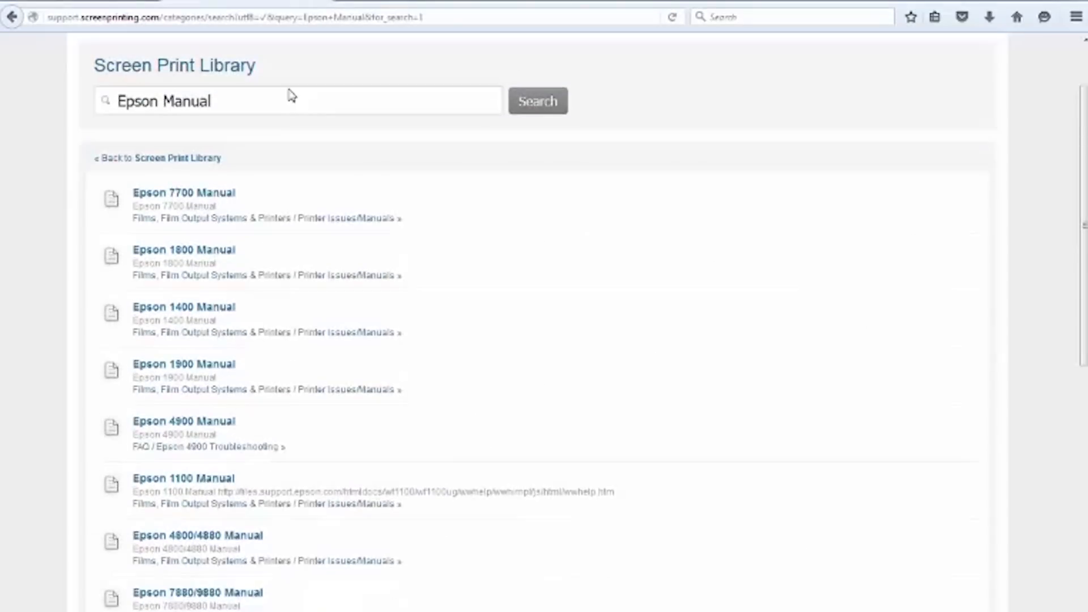
triple_click(278, 183)
key("BackSpace")
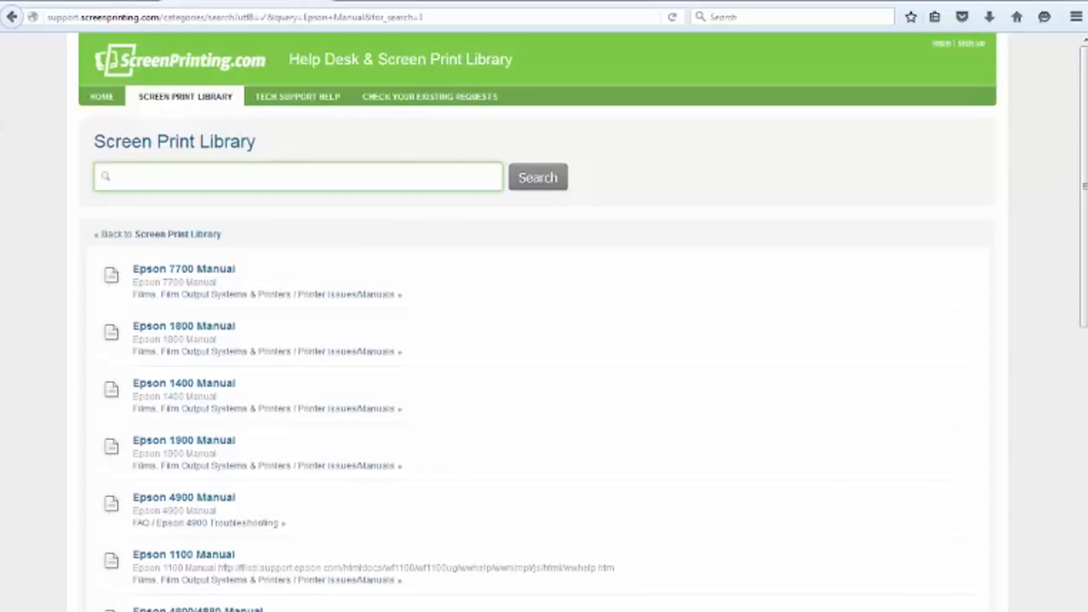
type("manual cle")
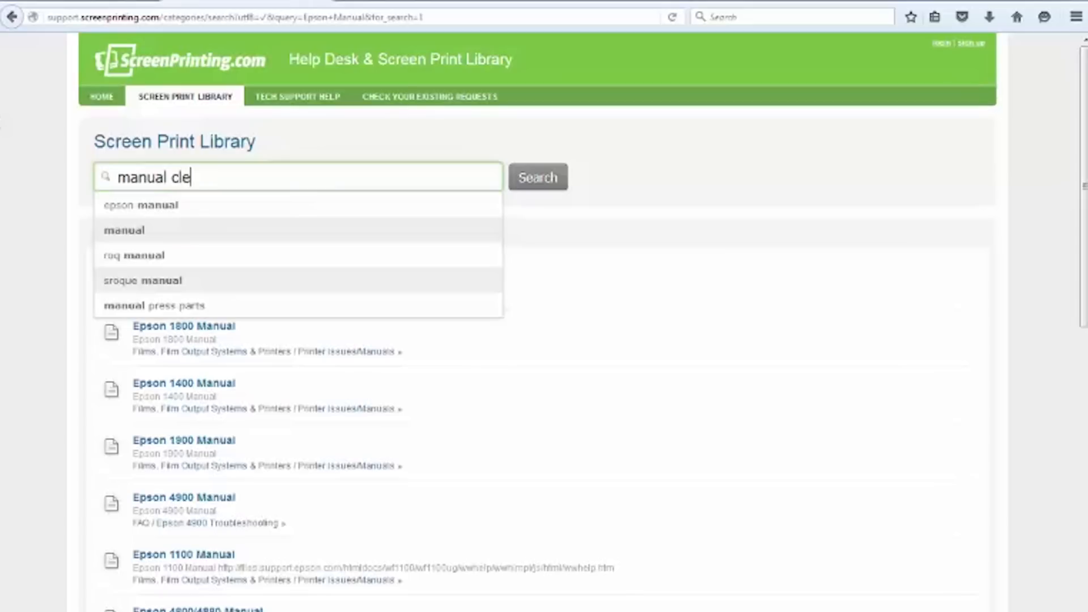
type("aning")
key("Return")
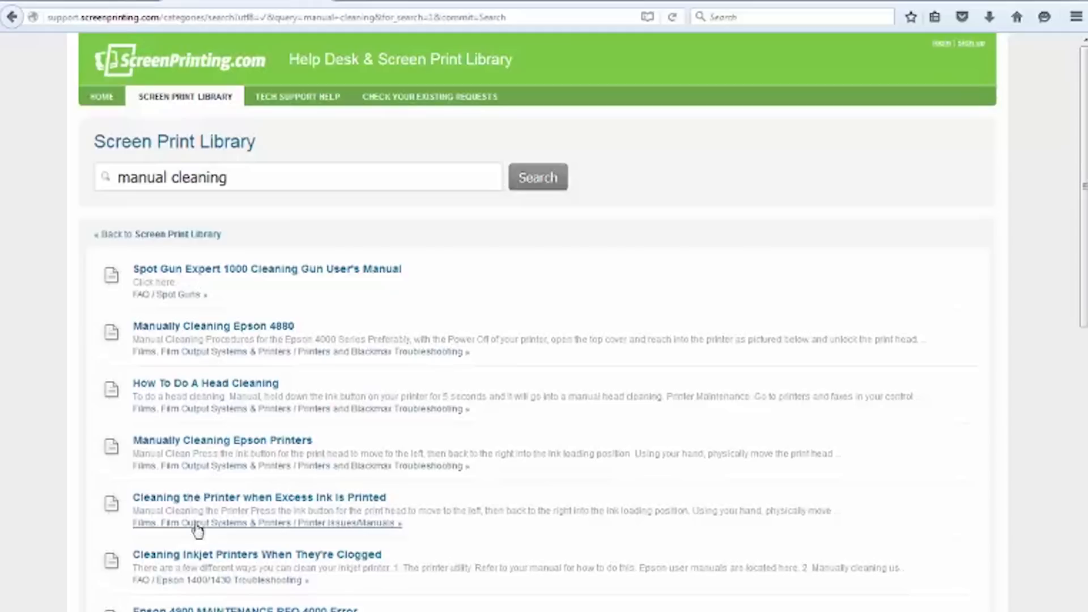
left_click(198, 446)
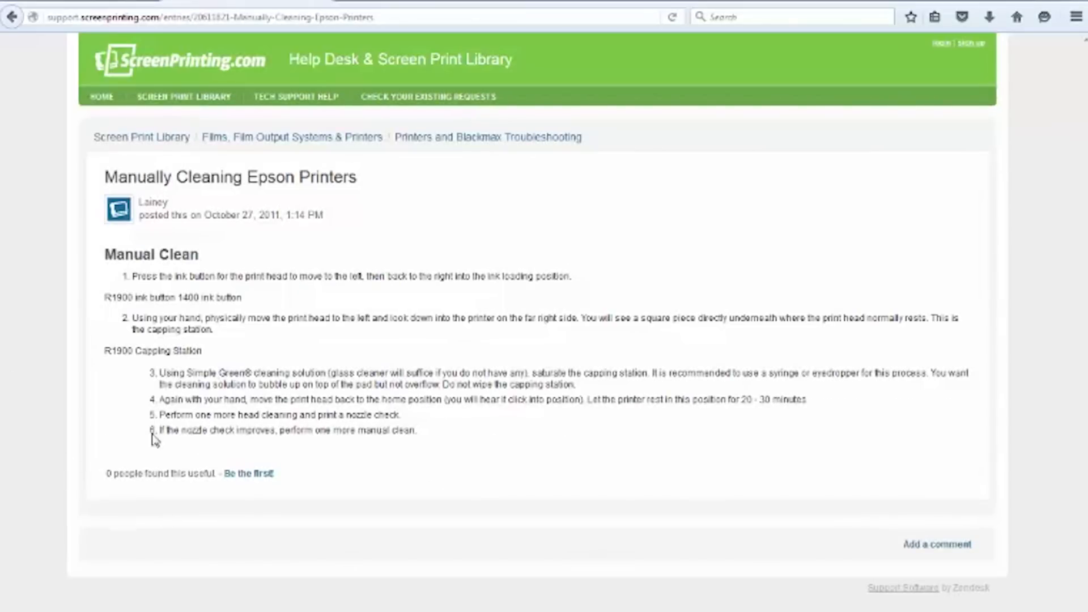
- Browse the Screen Print Library's FAQ topics to Epson 4900 Troubleshooting and open the article Manually Cleaning the Epson 4900 Printer
left_click(203, 106)
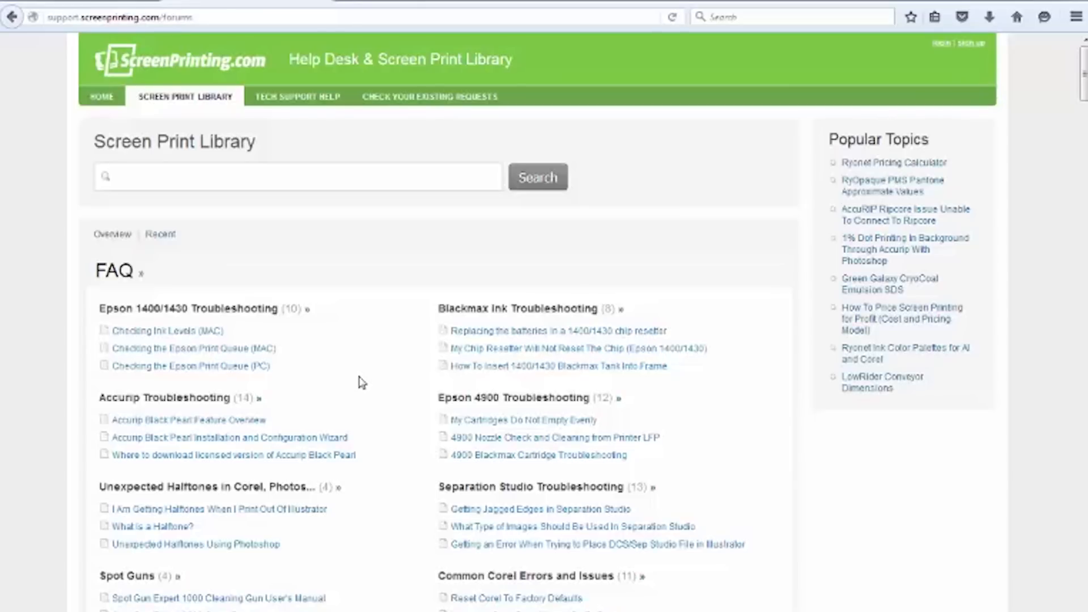
scroll(362, 382, "down", 3)
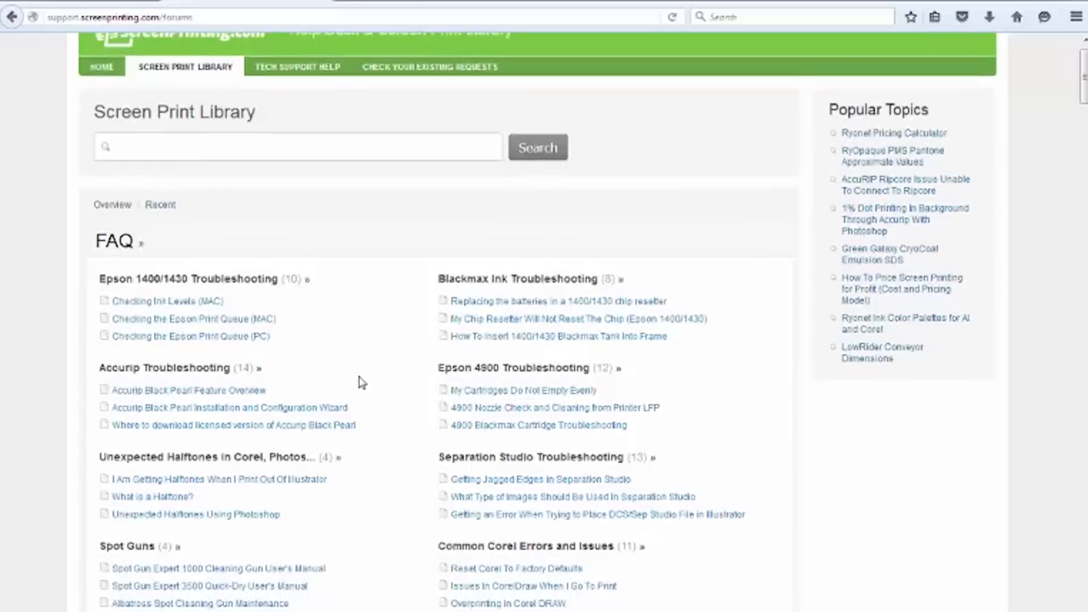
scroll(362, 382, "up", 3)
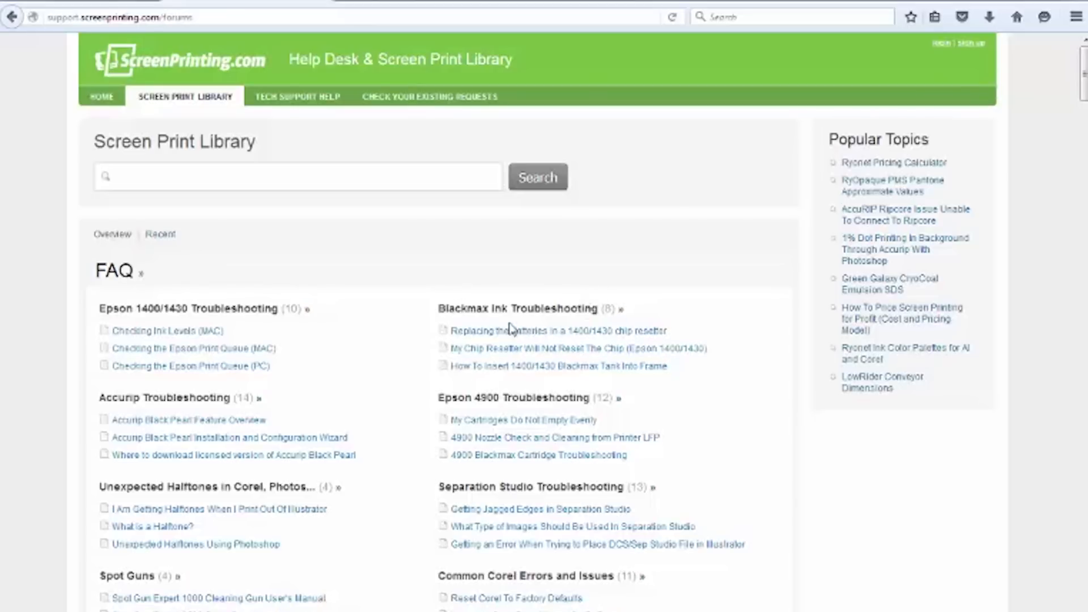
left_click(489, 401)
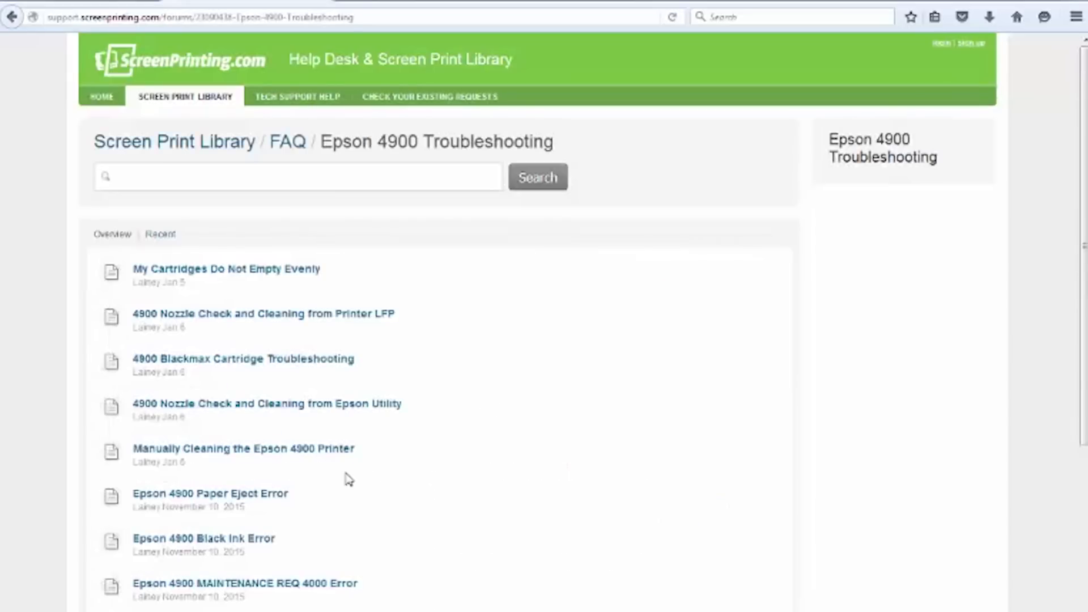
left_click(294, 450)
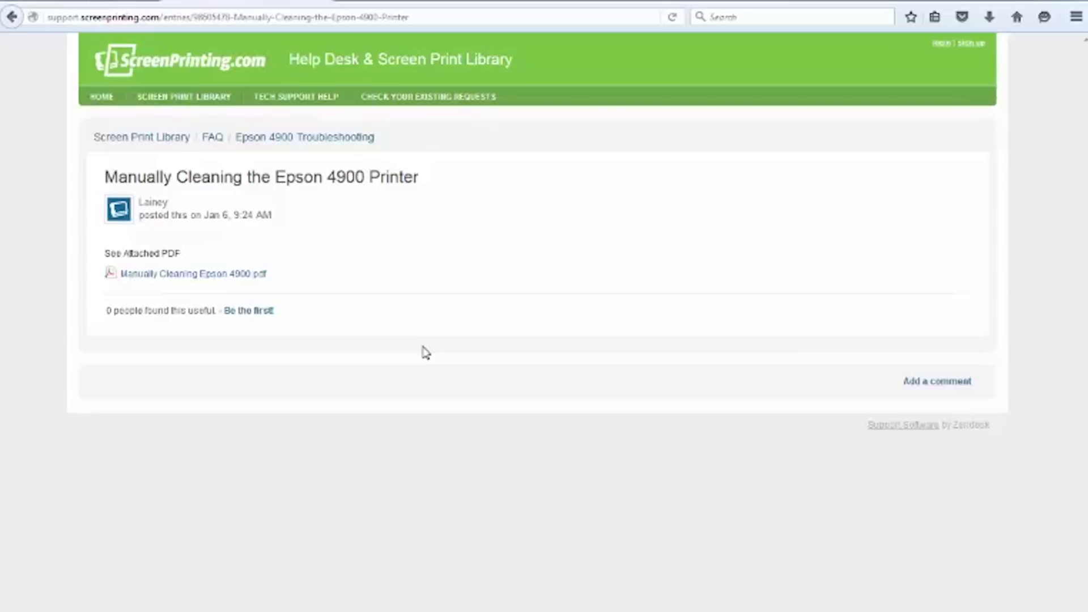
- Return to the Screen Print Library overview and look over its search field and support topics
left_click(196, 107)
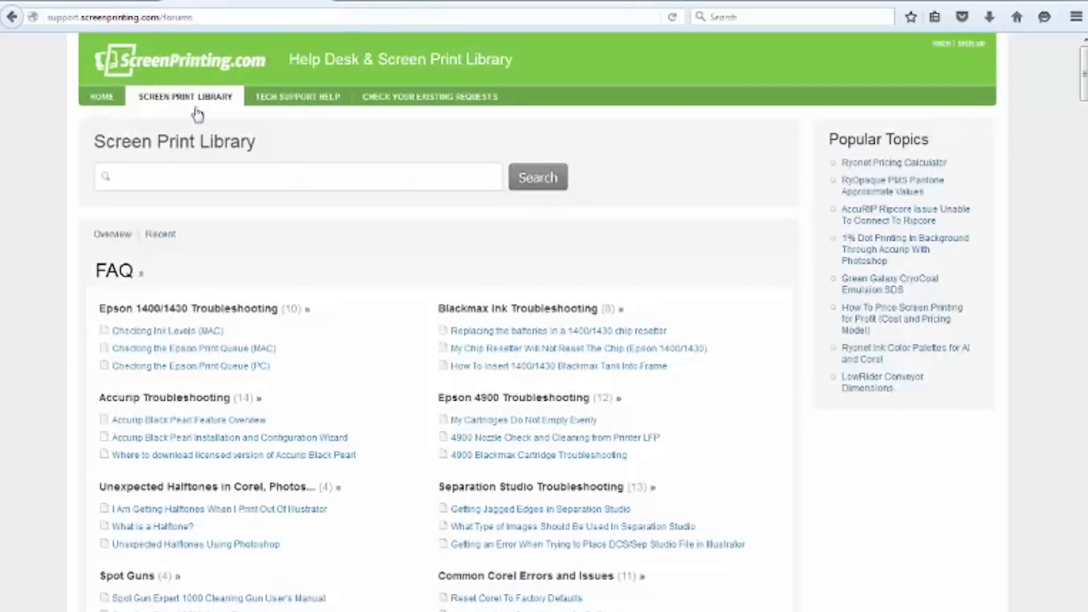
left_click(220, 171)
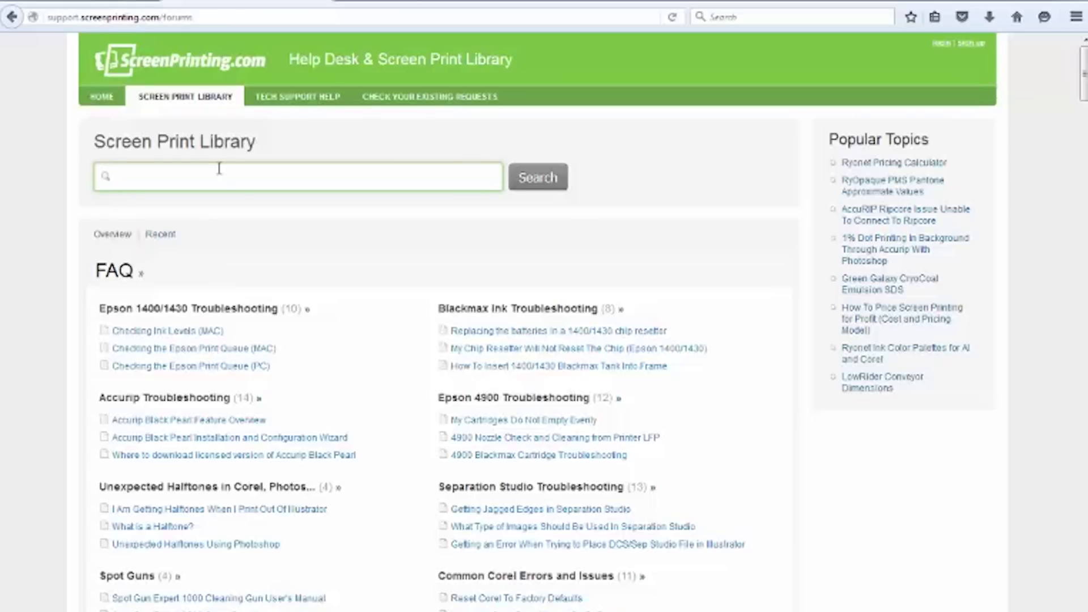
left_click(264, 246)
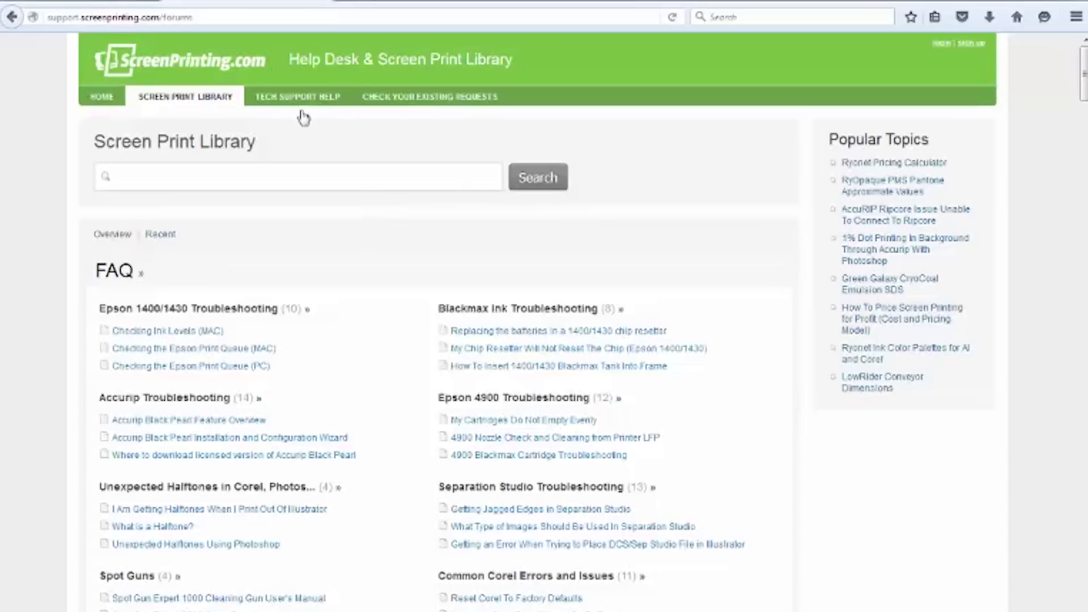
- Open the Help Ticket request form from the ScreenPrinting.com homepage and place the cursor in the issue description field
left_click(85, 2)
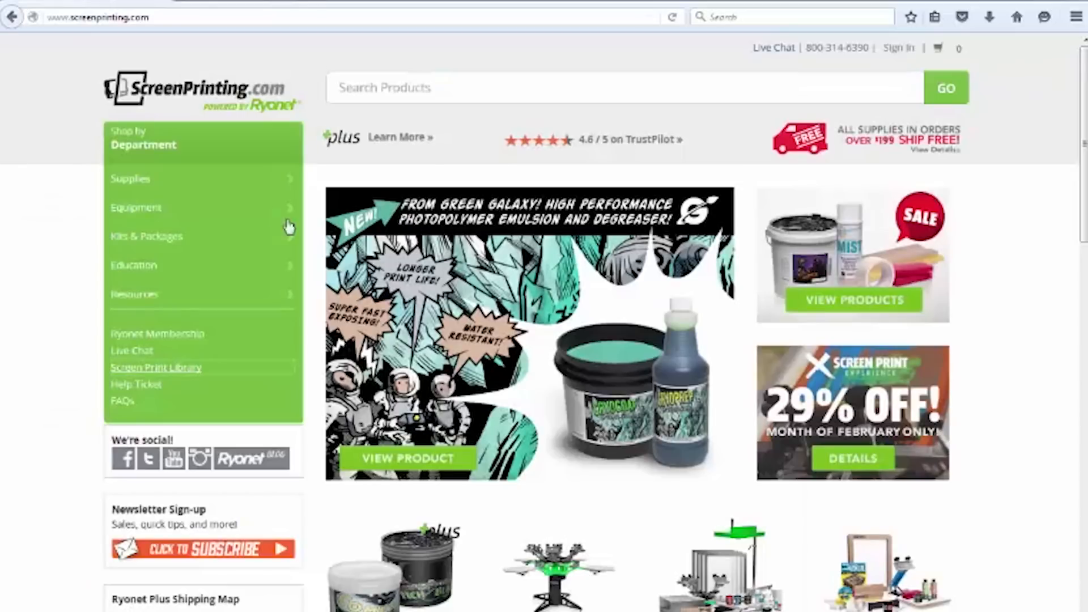
left_click(166, 390)
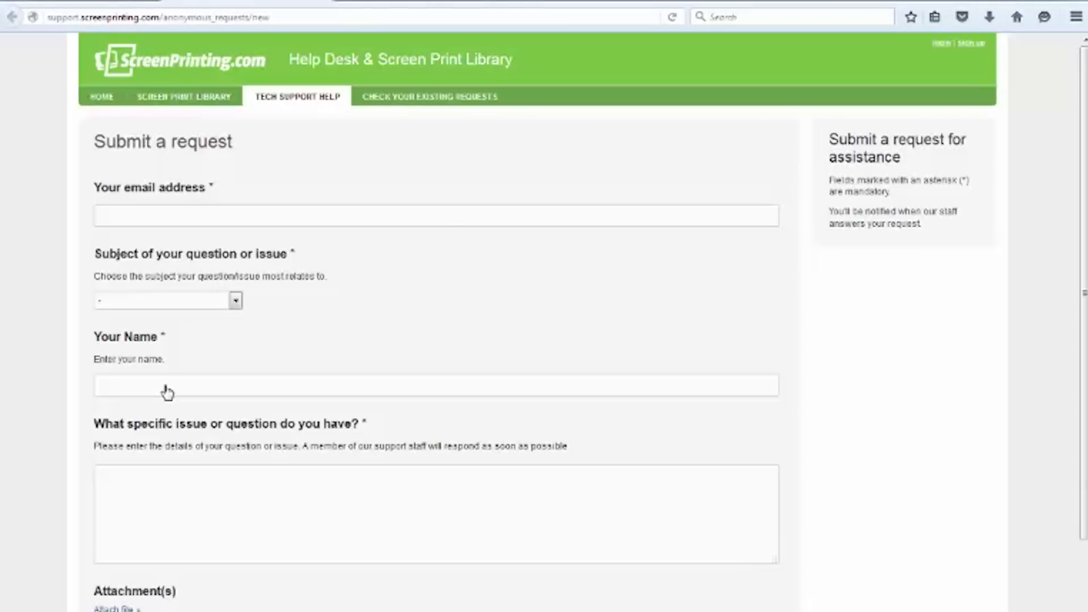
left_click(215, 540)
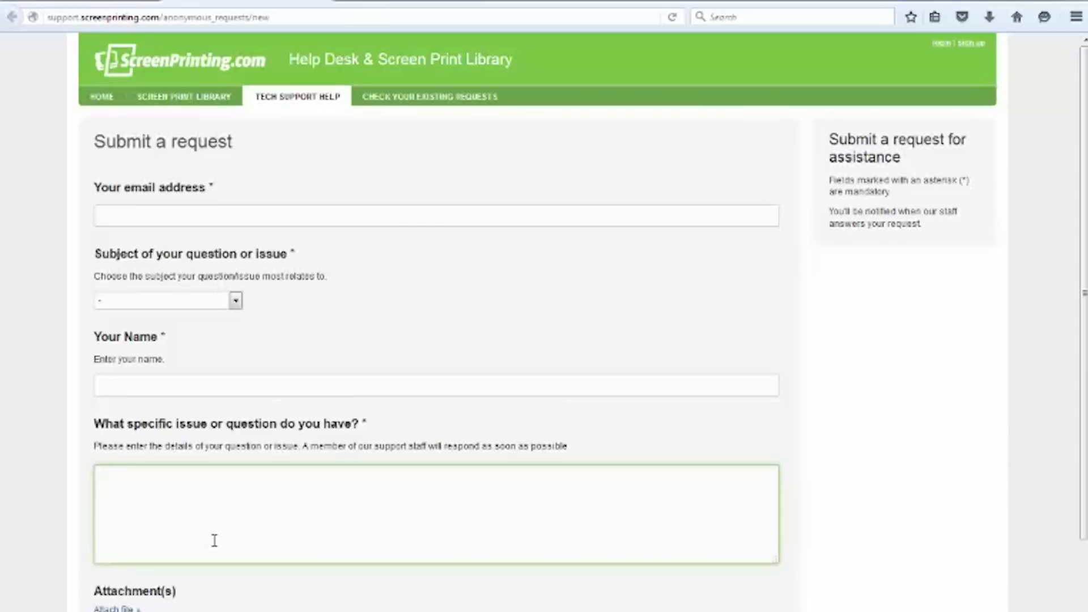